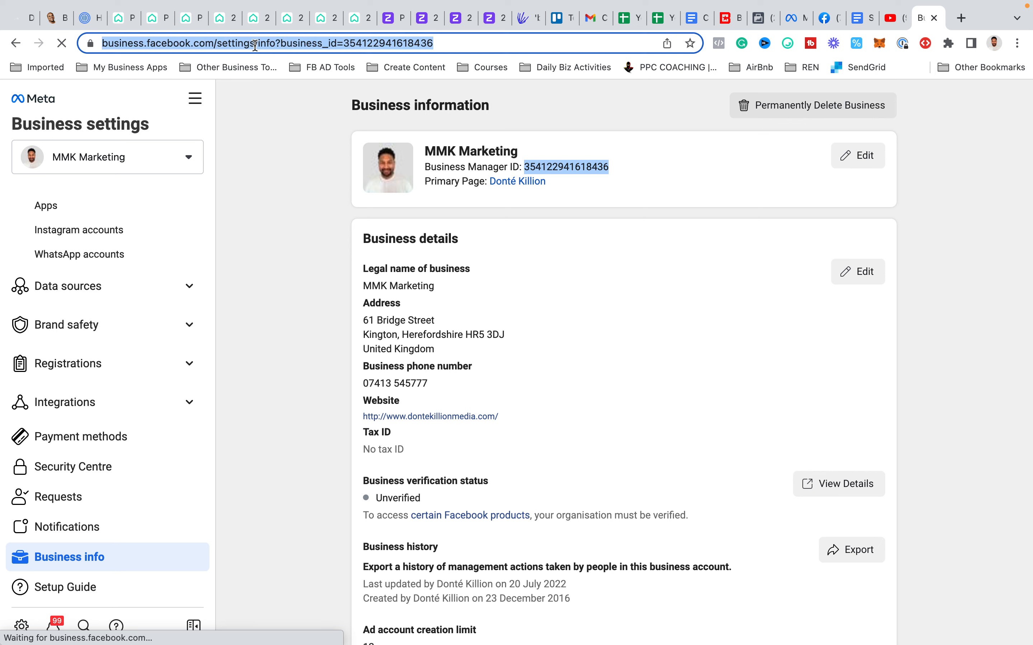
- Go to the Meta Business Manager home page in the browser and open the life coaching business's settings
{"action": "type", "text": "business.facebook.com"}
{"action": "key", "text": "Return"}
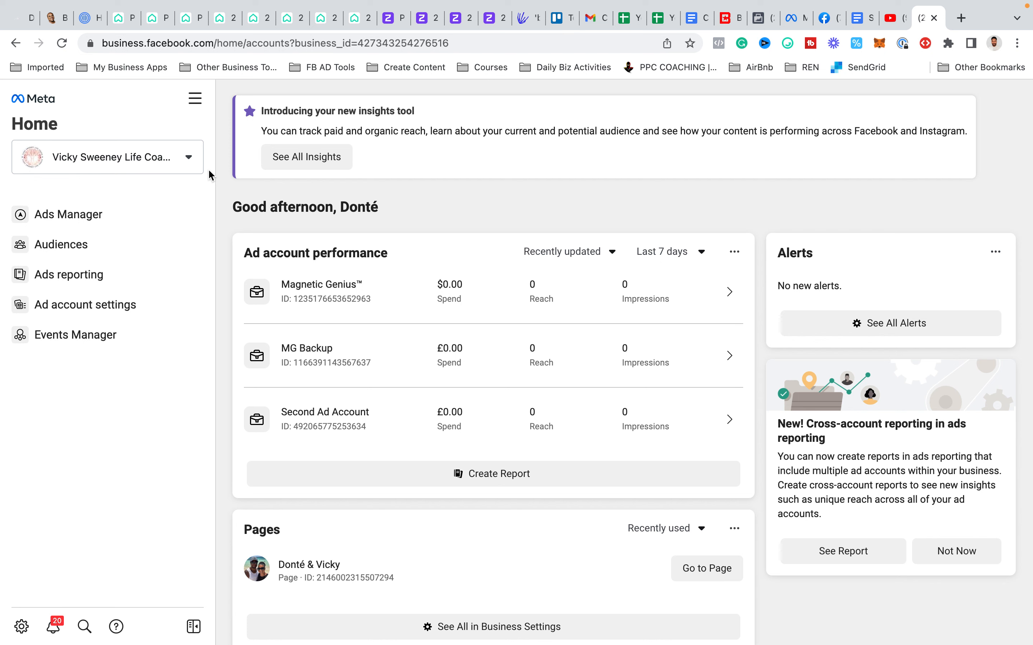
{"action": "left_click", "coordinate": [195, 108]}
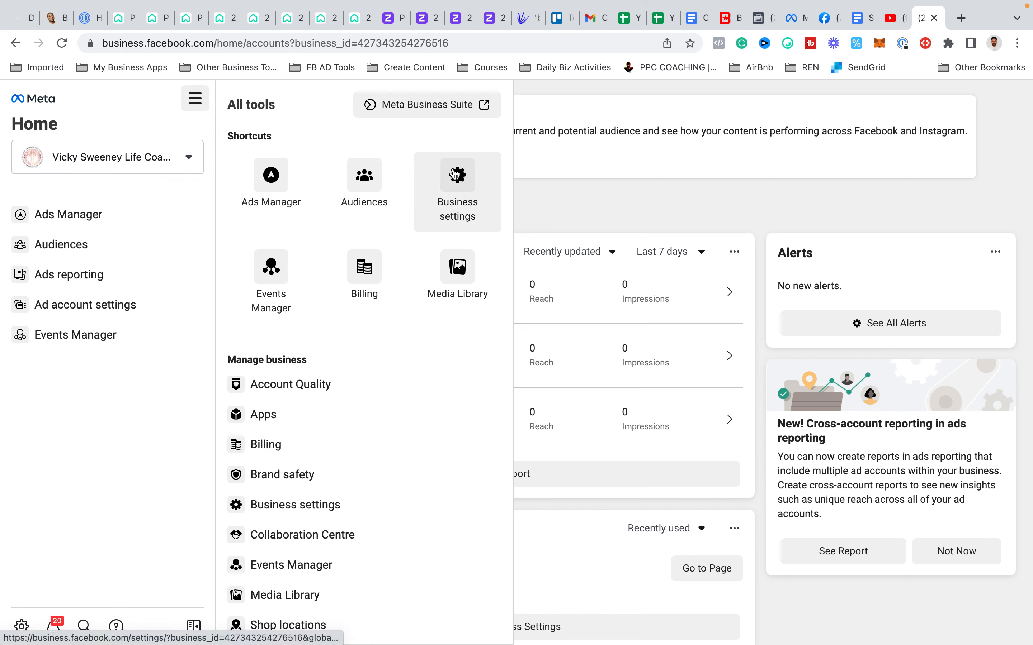
{"action": "left_click", "coordinate": [460, 181]}
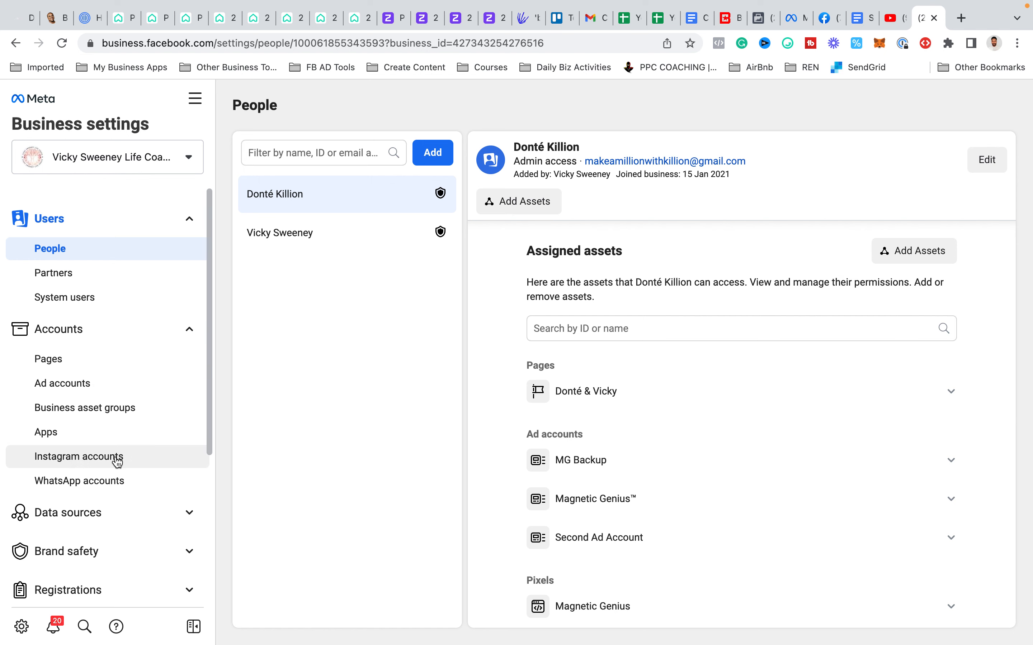
- Open the business information page and highlight the Business Manager ID
{"action": "scroll", "coordinate": [117, 460], "scroll_direction": "down", "scroll_amount": 2}
{"action": "scroll", "coordinate": [117, 461], "scroll_direction": "down", "scroll_amount": 6}
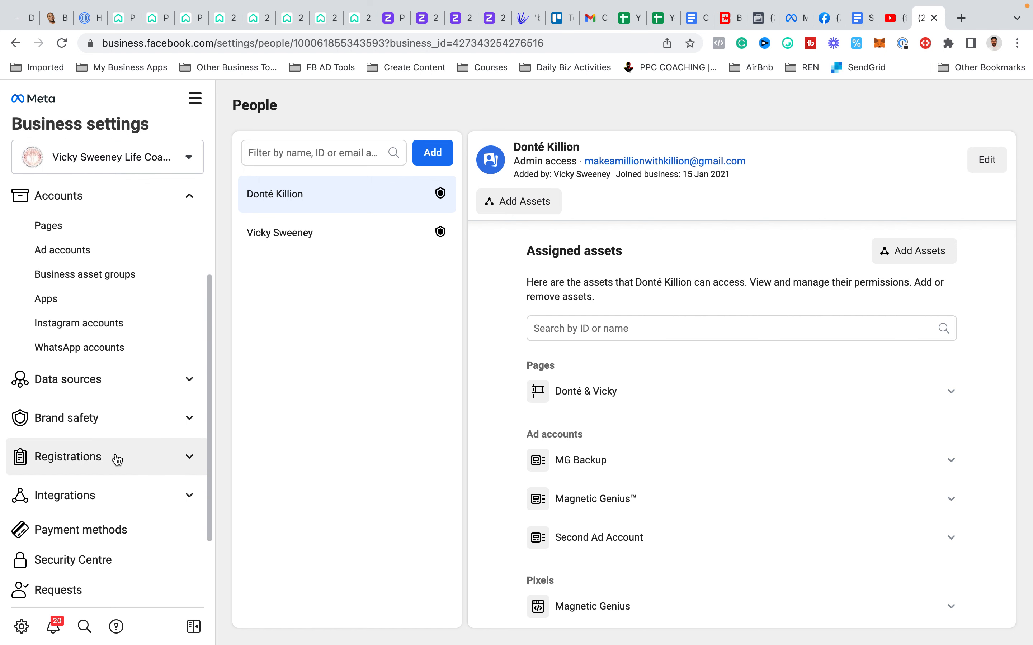
{"action": "left_click", "coordinate": [87, 554]}
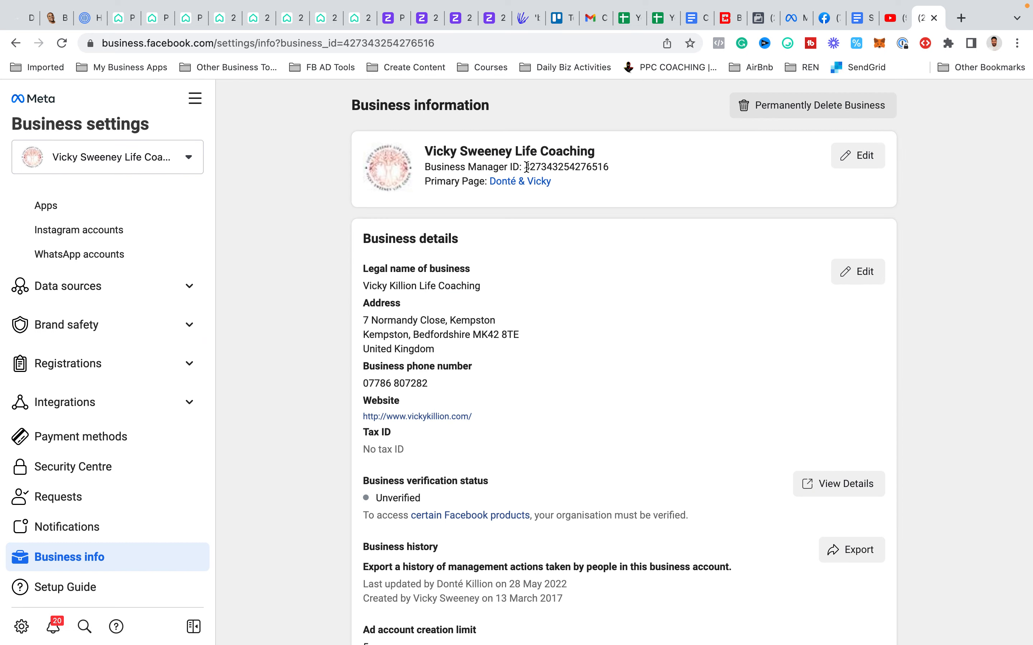
{"action": "left_click_drag", "start_coordinate": [524, 167], "coordinate": [588, 167]}
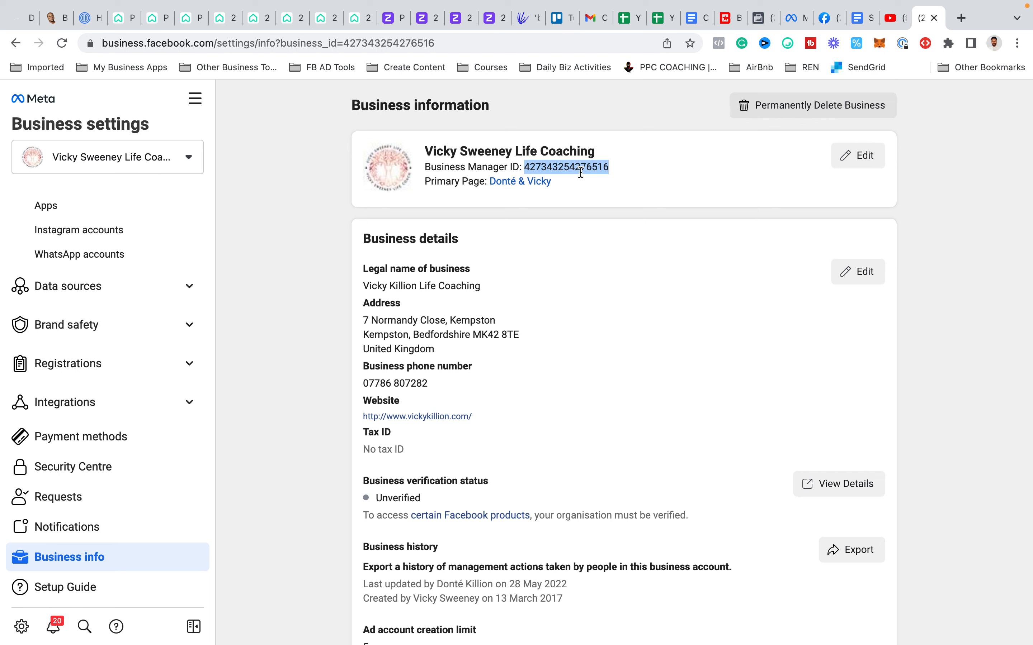
- View the business's People list and open its Partners list
{"action": "scroll", "coordinate": [146, 320], "scroll_direction": "up", "scroll_amount": 5}
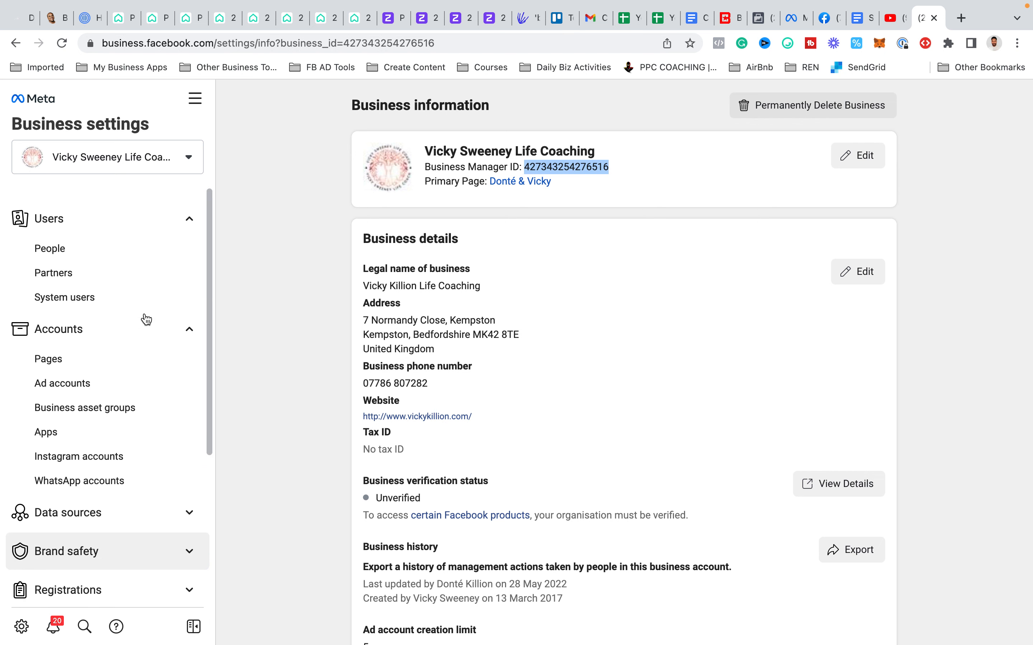
{"action": "left_click", "coordinate": [140, 261]}
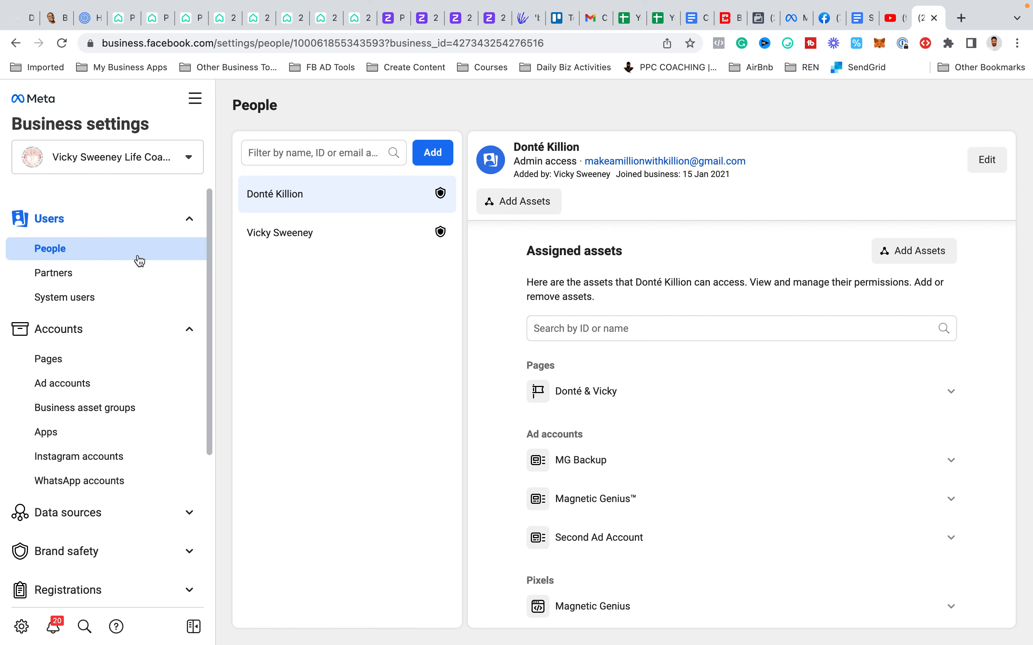
{"action": "left_click", "coordinate": [124, 283]}
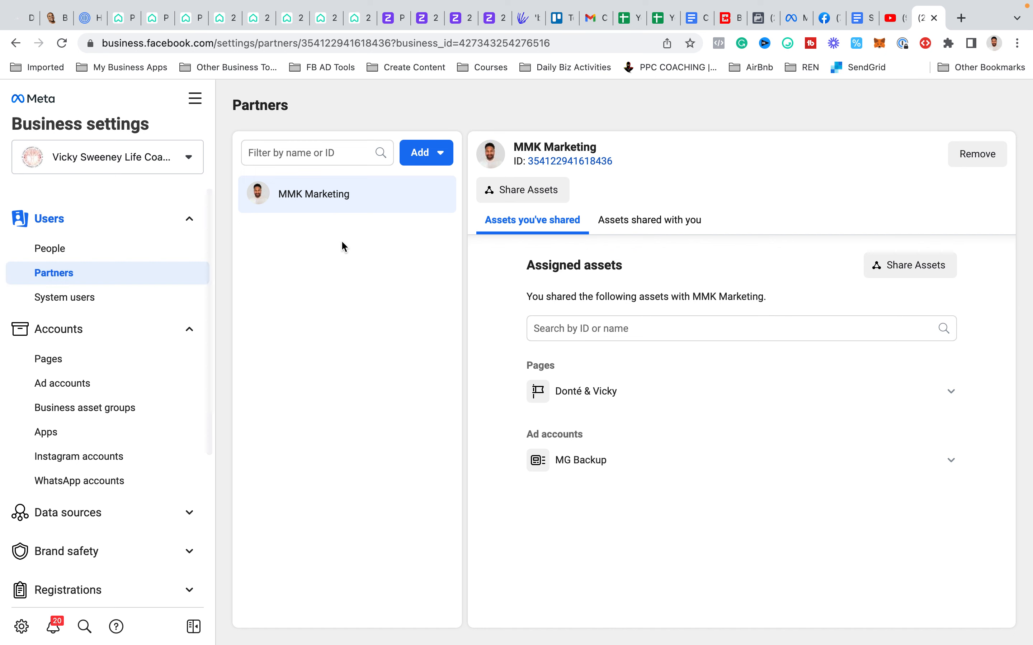
- View the partner business ID form for giving a partner access to assets, and dismiss it
{"action": "left_click", "coordinate": [423, 164]}
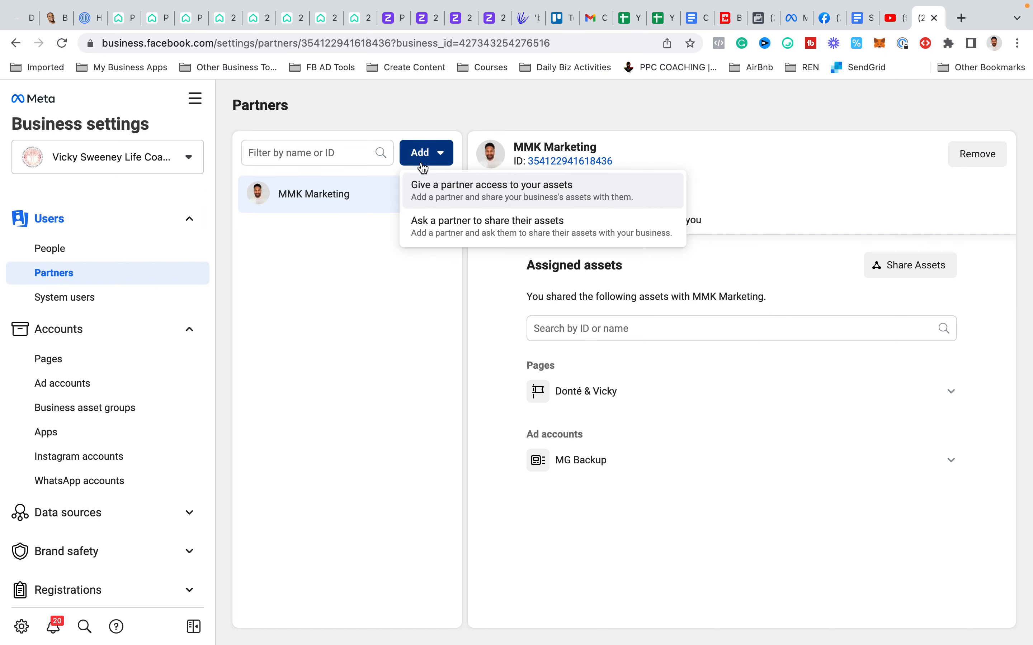
{"action": "left_click", "coordinate": [444, 192]}
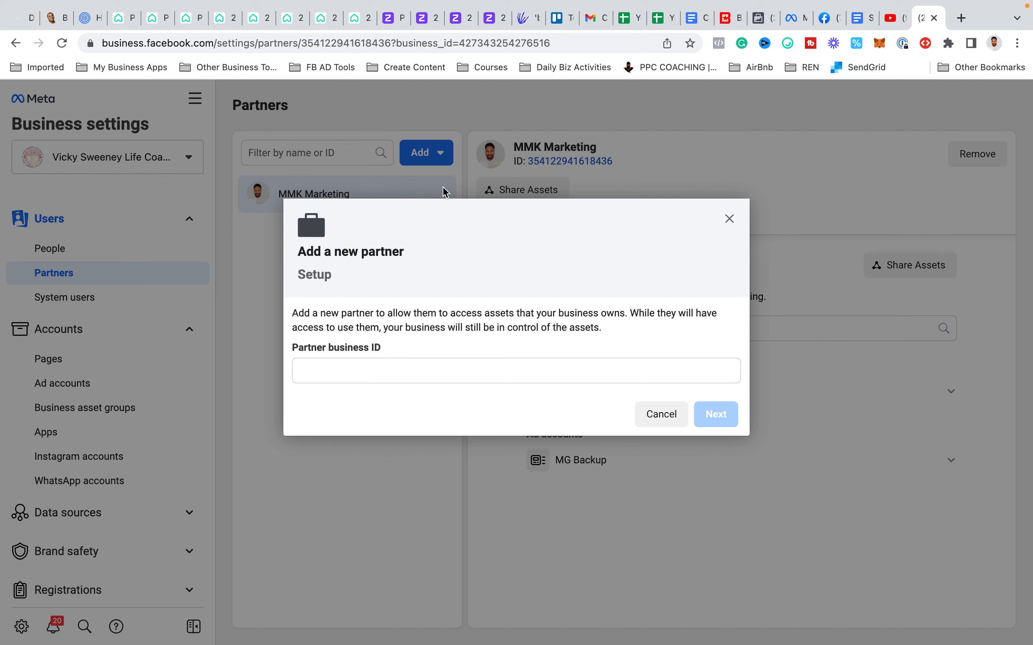
{"action": "left_click", "coordinate": [381, 363]}
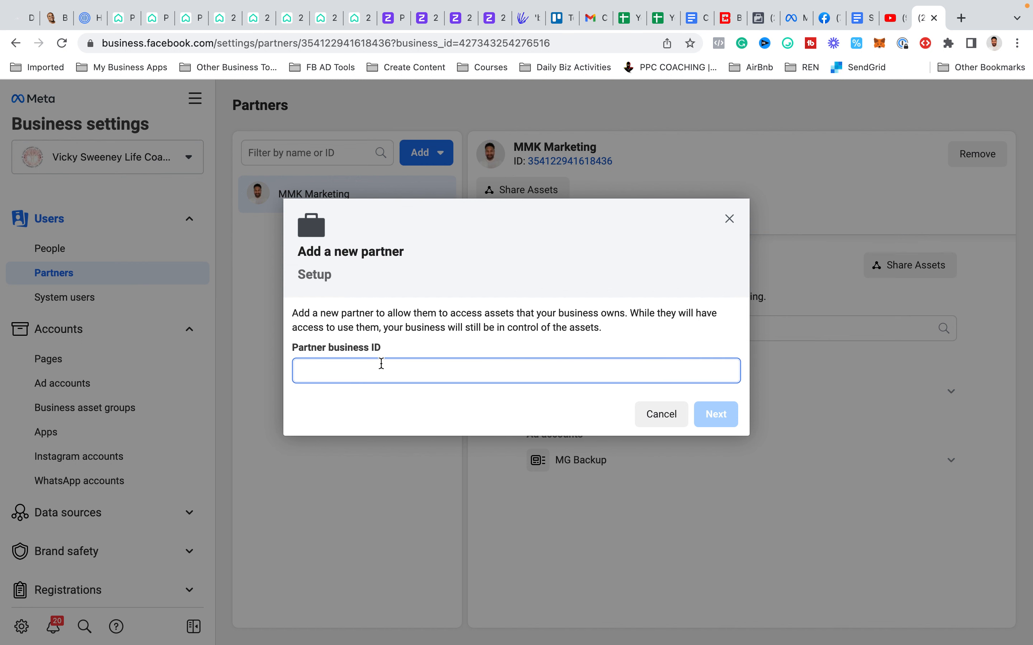
{"action": "left_click", "coordinate": [729, 220]}
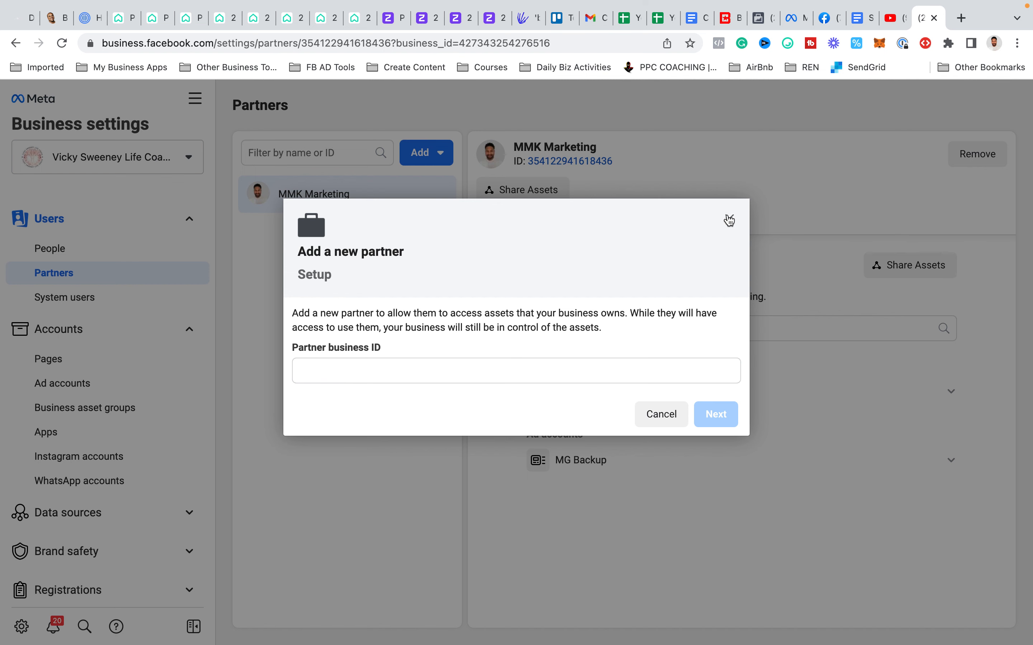
- View the introduction to asking a partner to share their assets, and close it
{"action": "left_click", "coordinate": [440, 154]}
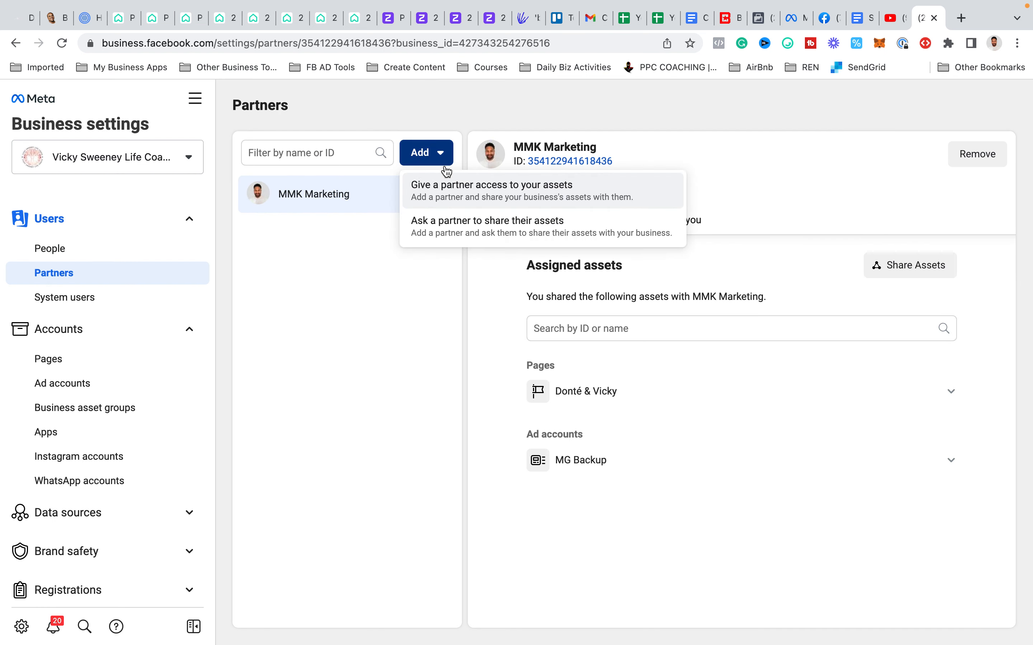
{"action": "left_click", "coordinate": [450, 233]}
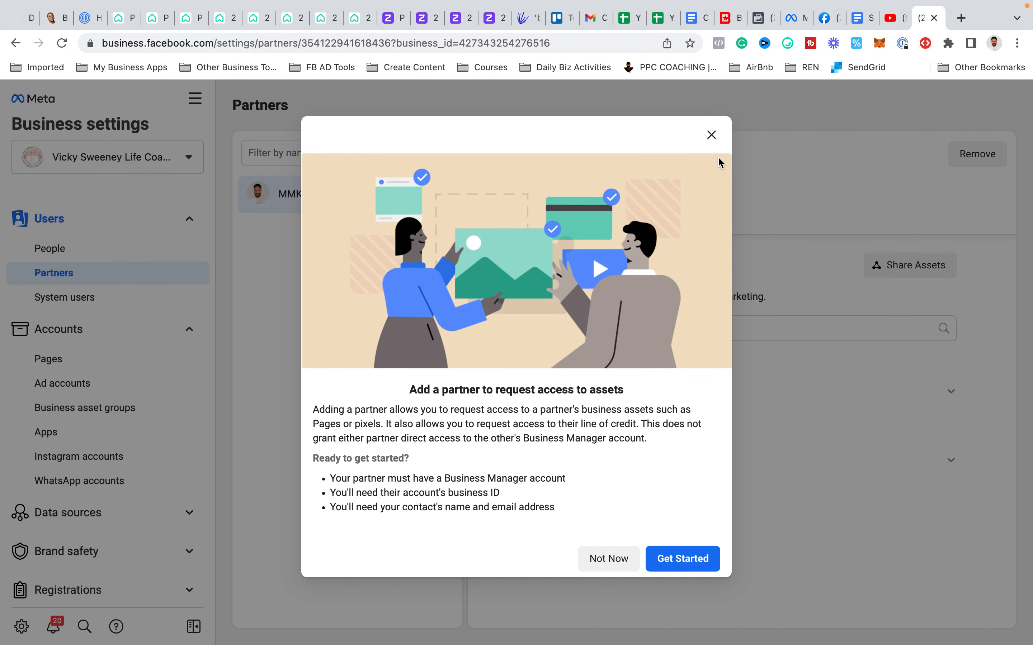
{"action": "left_click", "coordinate": [718, 137]}
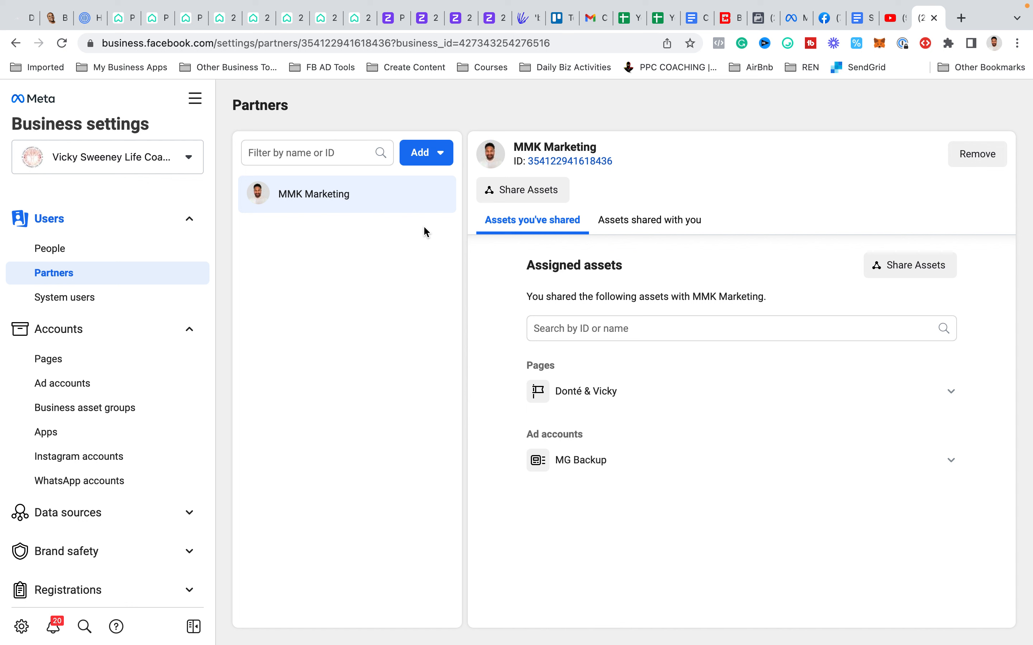
- Give a partner access to the business's assets, pasting the partner business ID and continuing to asset assignment
{"action": "left_click", "coordinate": [443, 160]}
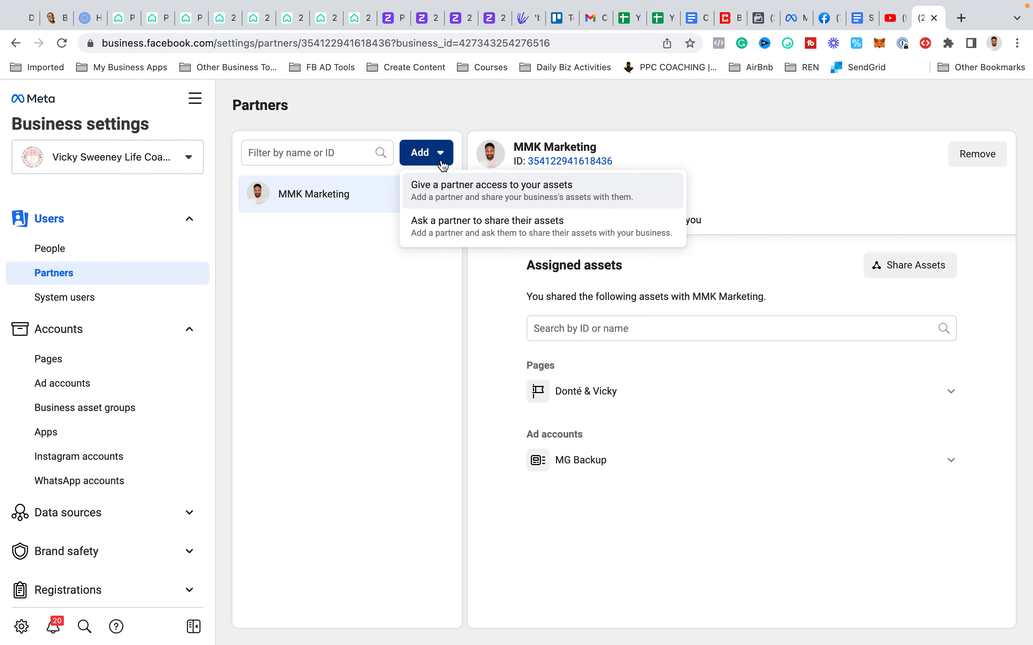
{"action": "left_click", "coordinate": [442, 195]}
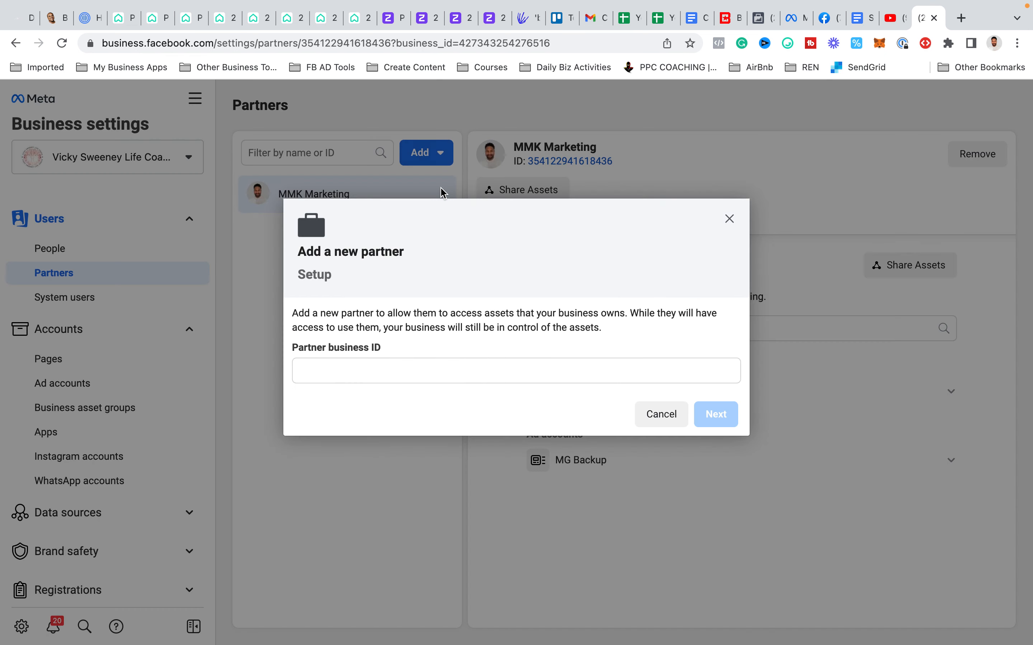
{"action": "left_click", "coordinate": [333, 370]}
{"action": "key", "text": "super+v"}
{"action": "left_click", "coordinate": [714, 416]}
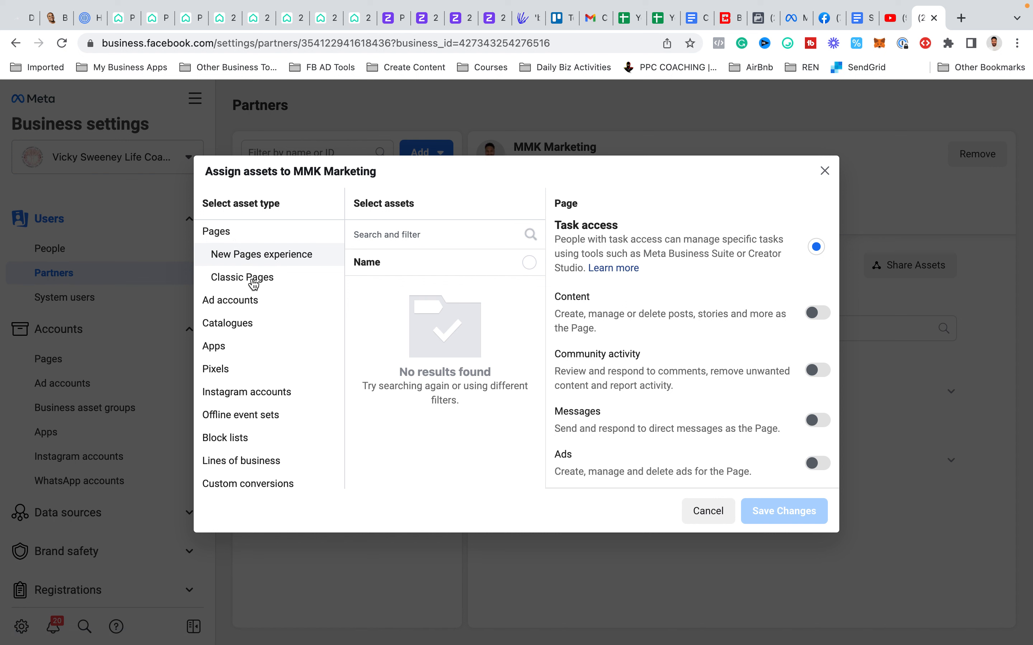
- Compare the New Pages experience and Classic Pages assets assignable to MMK Marketing, and close the dialog without saving
{"action": "left_click", "coordinate": [232, 233]}
{"action": "left_click", "coordinate": [239, 278]}
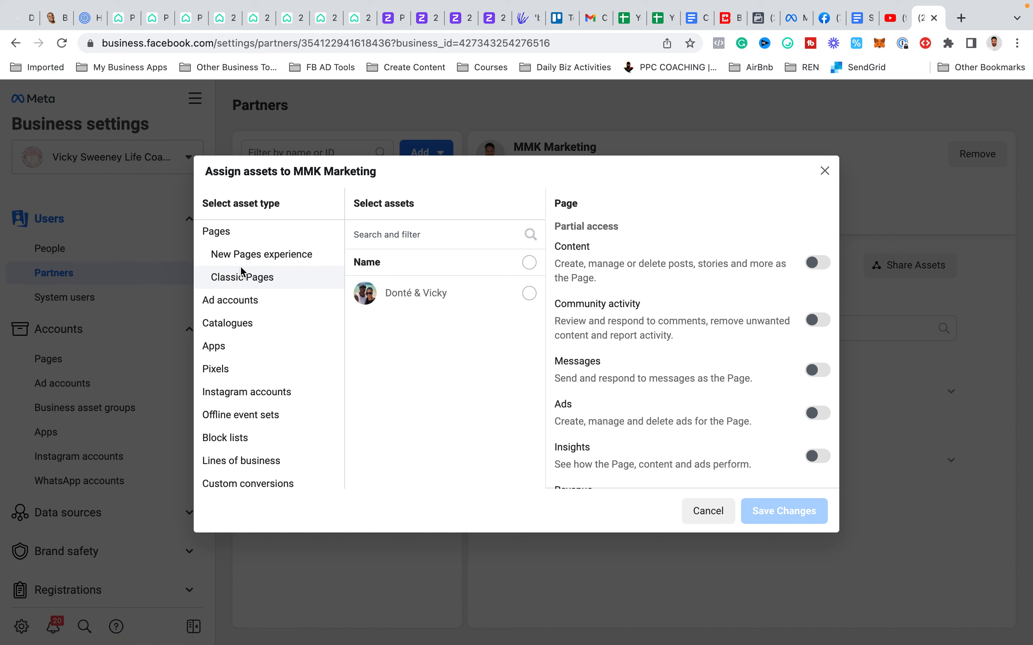
{"action": "left_click", "coordinate": [245, 264]}
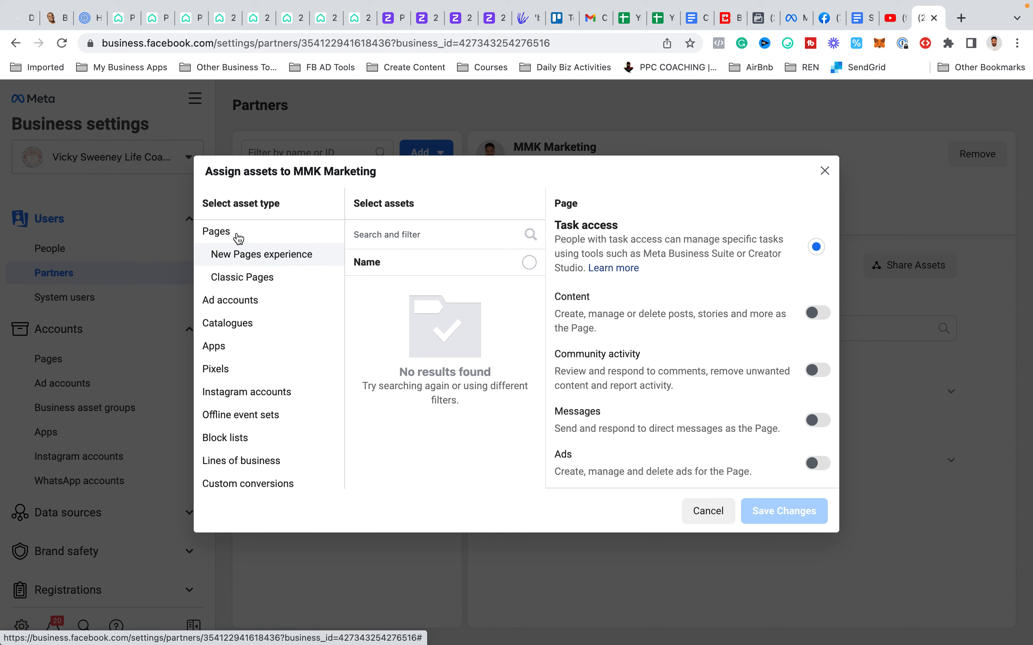
{"action": "left_click", "coordinate": [235, 282]}
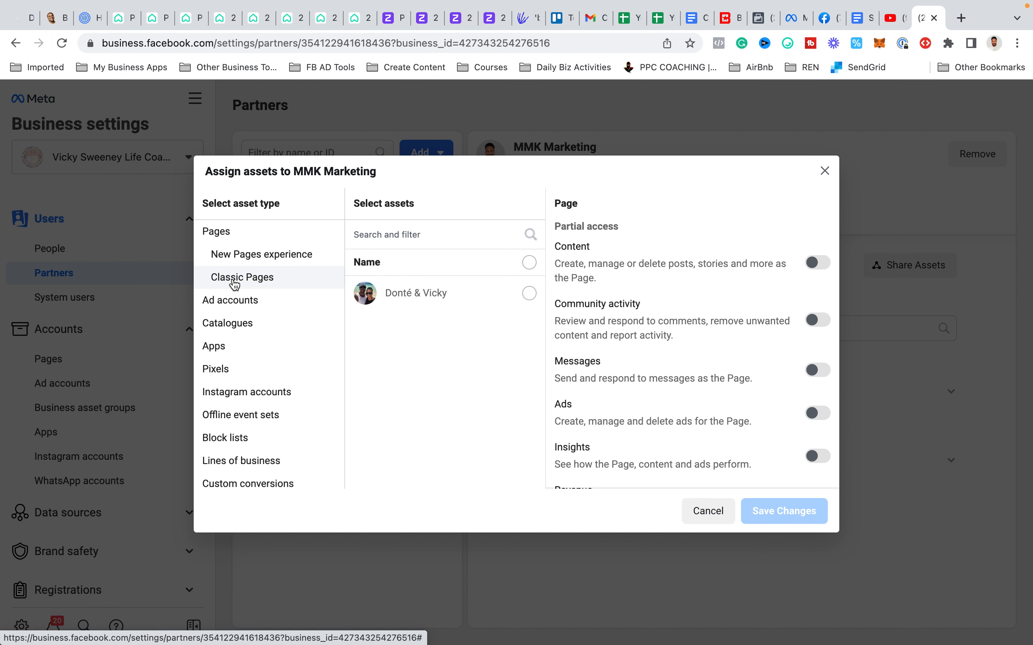
{"action": "left_click", "coordinate": [824, 170]}
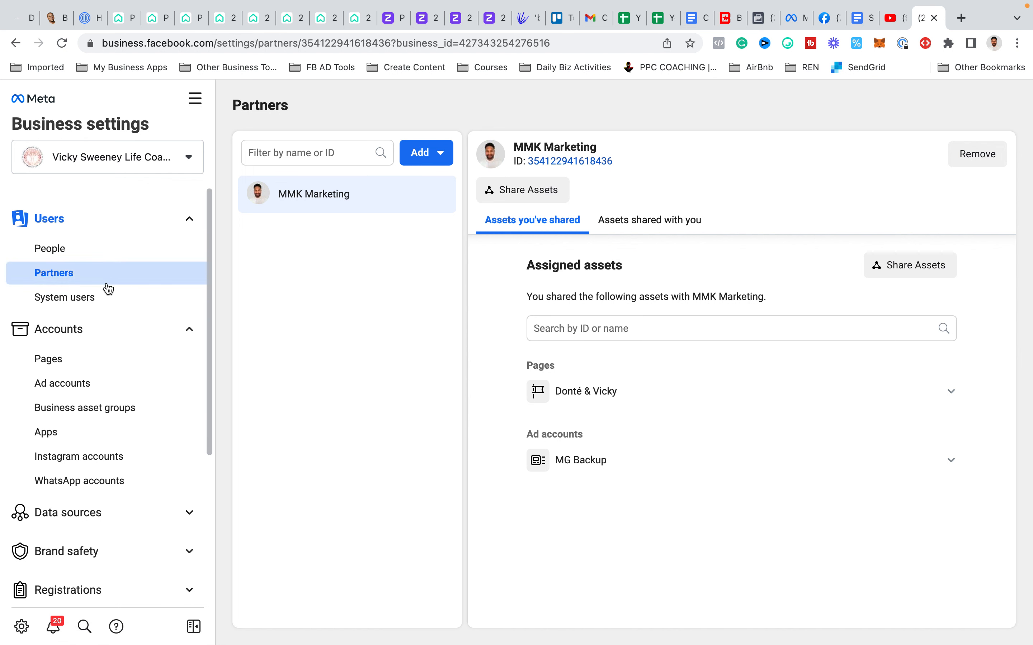
- Open the business's Pages and try the name hiuhjsbn in the Add a Facebook Page form, clearing and dismissing it
{"action": "left_click", "coordinate": [96, 362]}
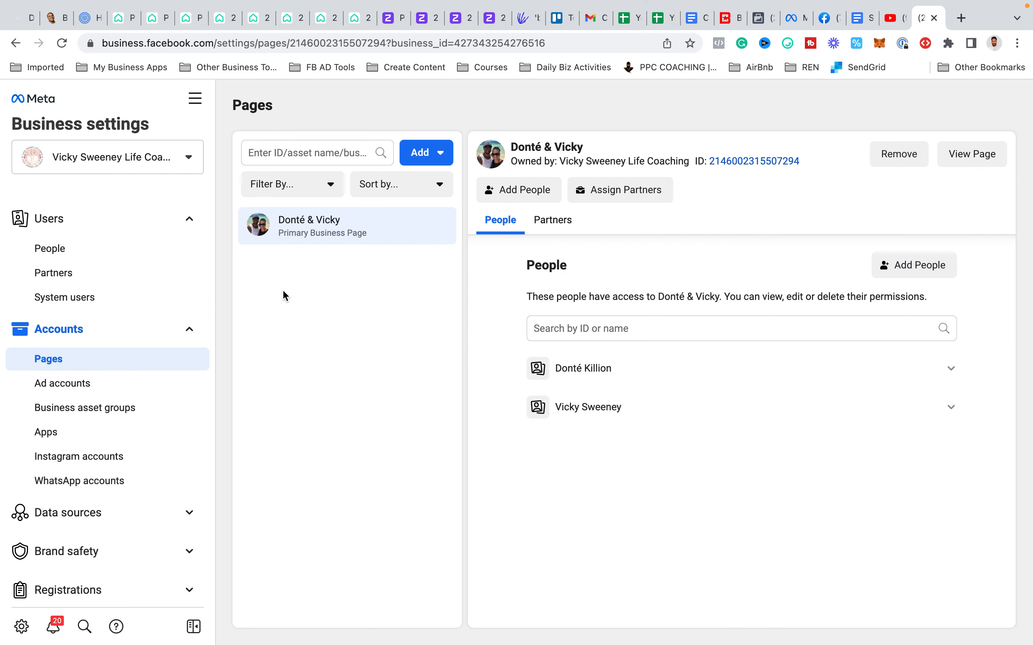
{"action": "left_click", "coordinate": [425, 164]}
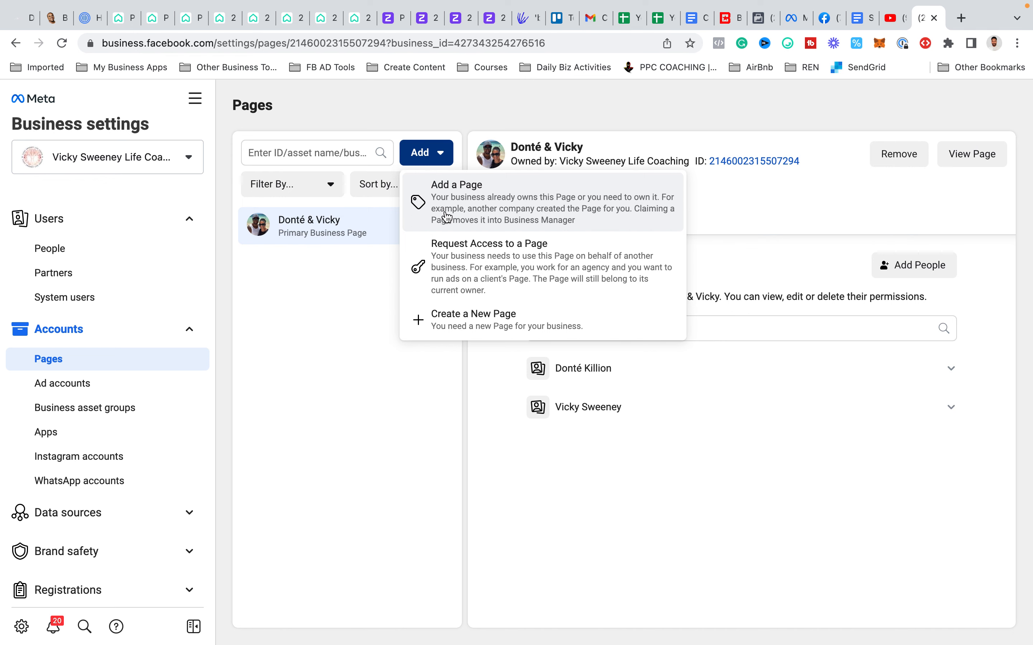
{"action": "left_click", "coordinate": [446, 218]}
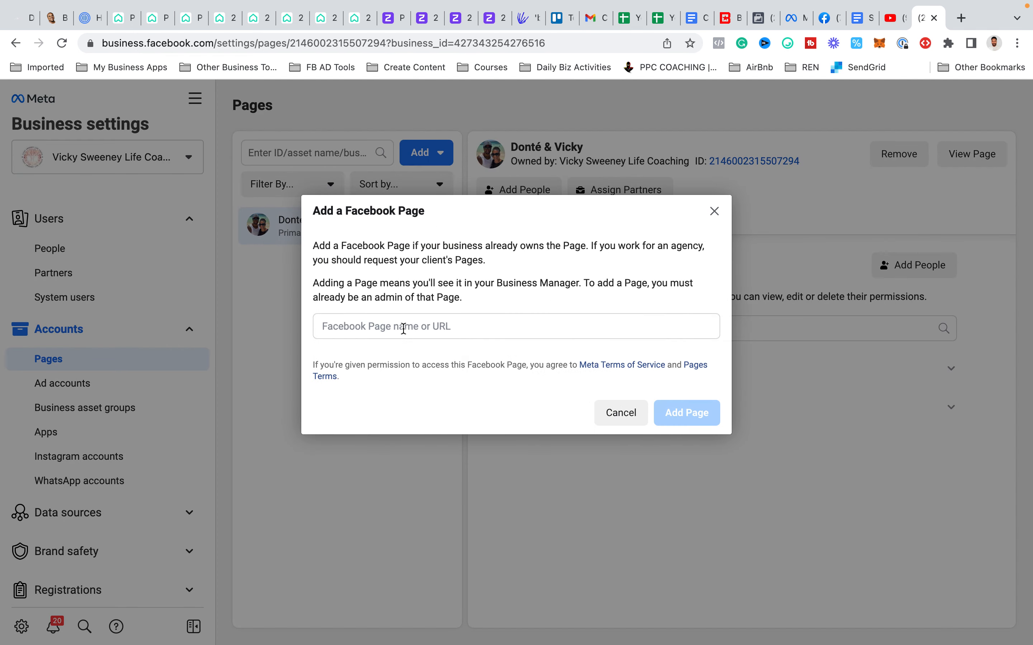
{"action": "type", "text": "hiuhjsbn"}
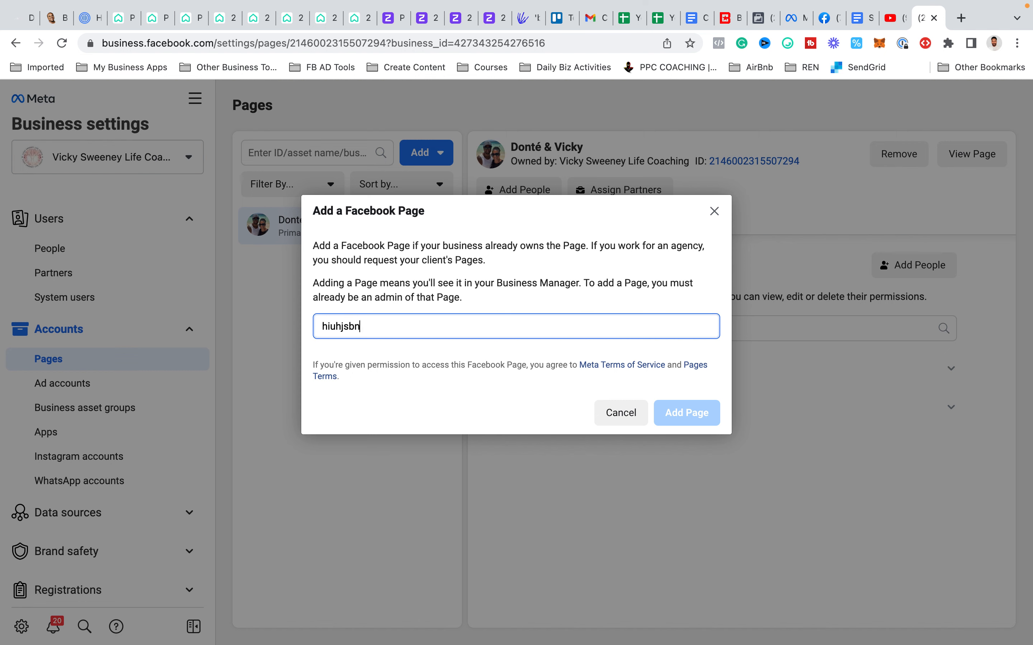
{"action": "key", "text": "super+a"}
{"action": "key", "text": "BackSpace"}
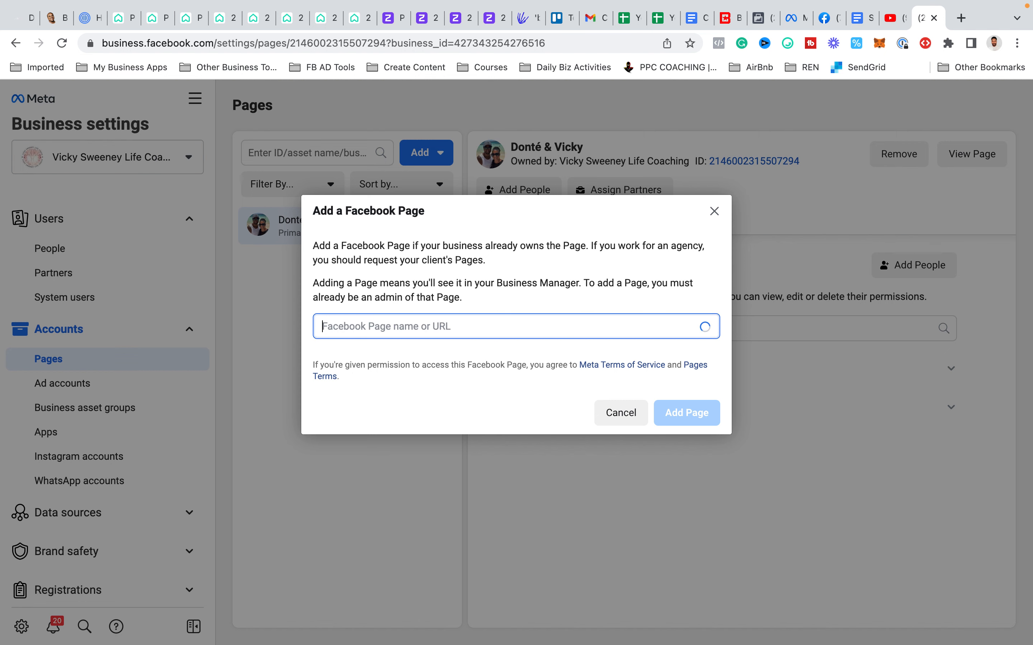
{"action": "left_click", "coordinate": [716, 211]}
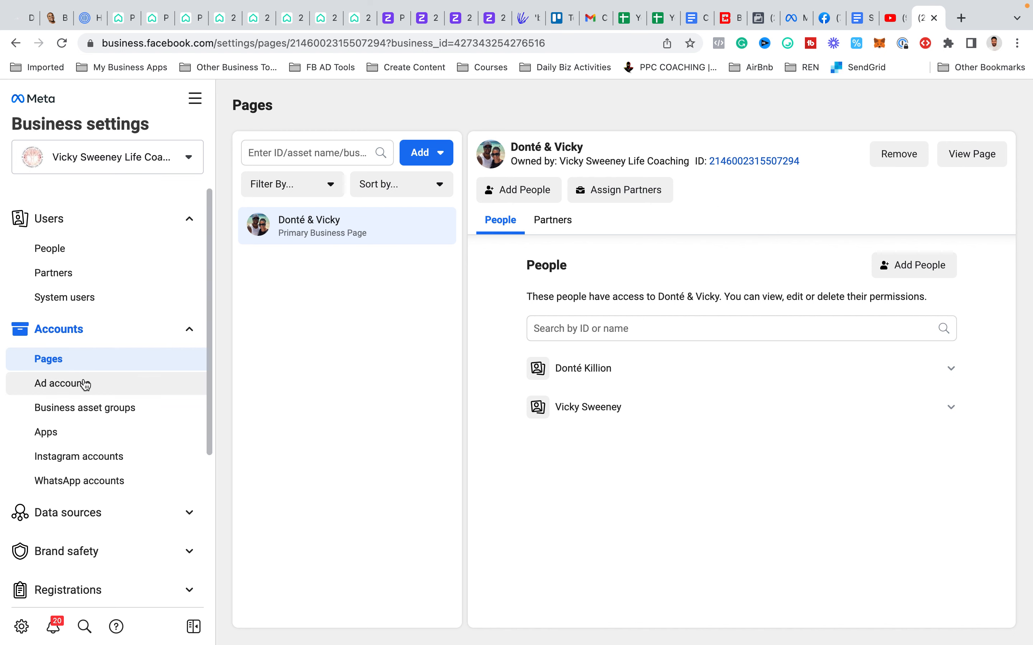
- Open the Instagram accounts section, review the information on adding an Instagram account, and close it without connecting one
{"action": "left_click", "coordinate": [75, 454]}
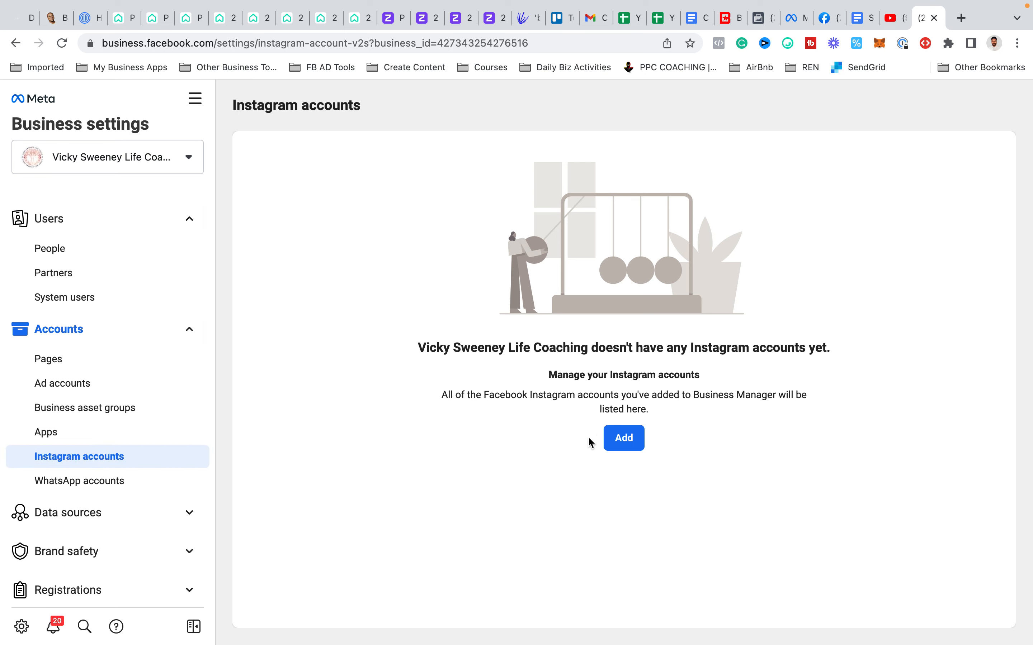
{"action": "left_click", "coordinate": [615, 439]}
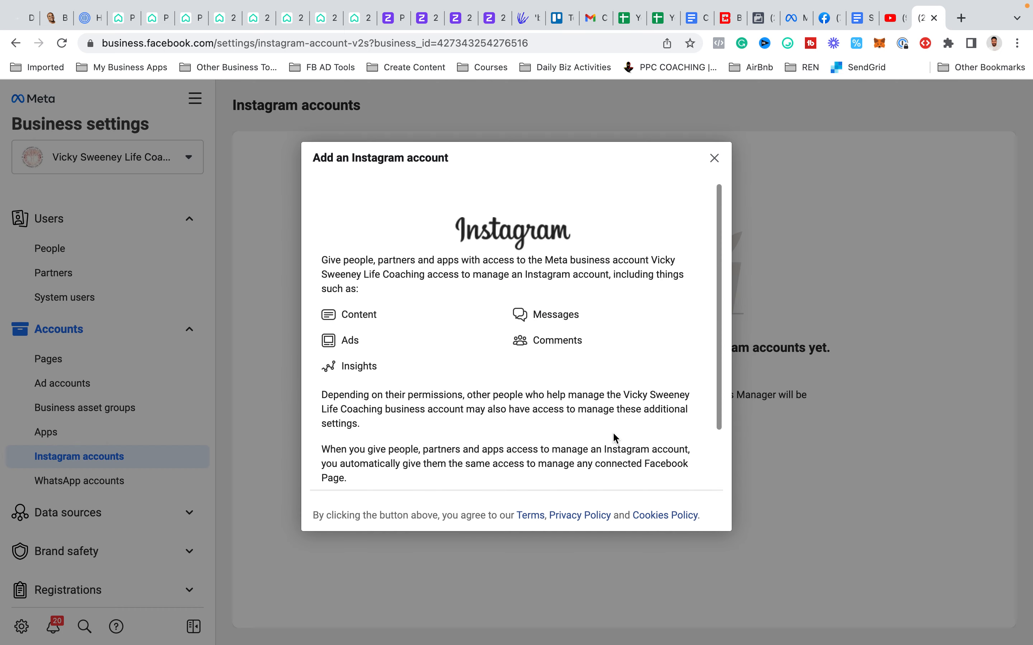
{"action": "scroll", "coordinate": [614, 439], "scroll_direction": "down", "scroll_amount": 2}
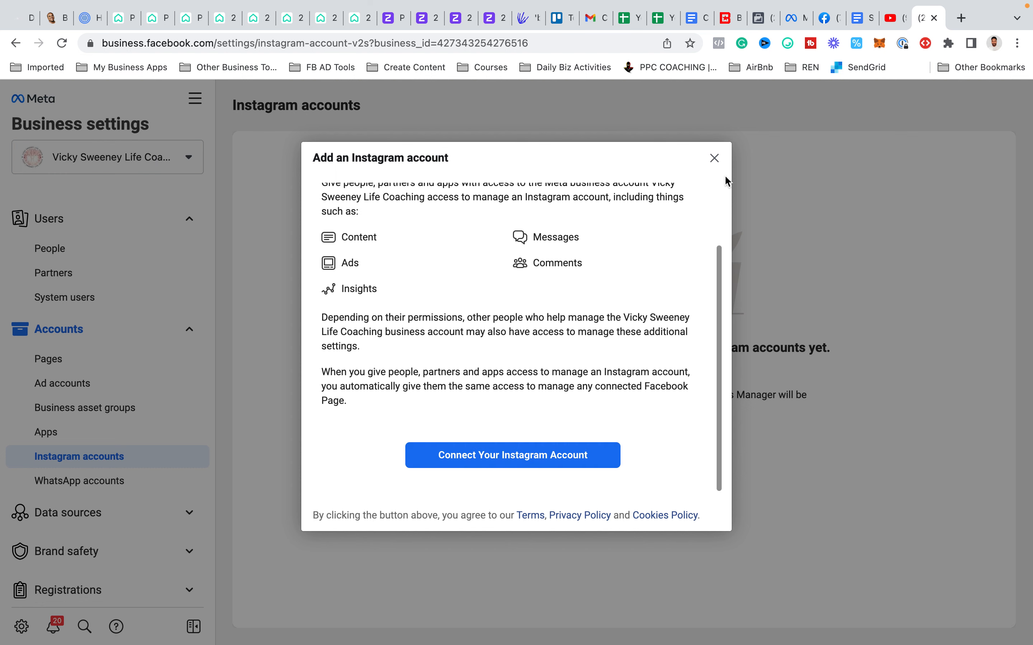
{"action": "left_click", "coordinate": [714, 159]}
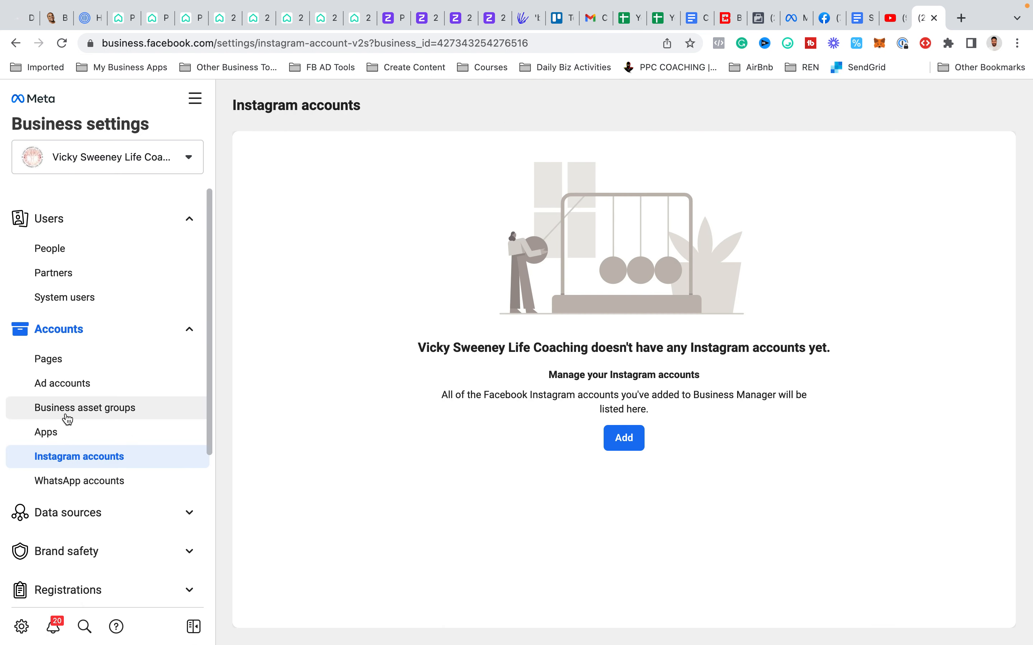
- View the business's WhatsApp accounts and Apps sections
{"action": "left_click", "coordinate": [68, 480]}
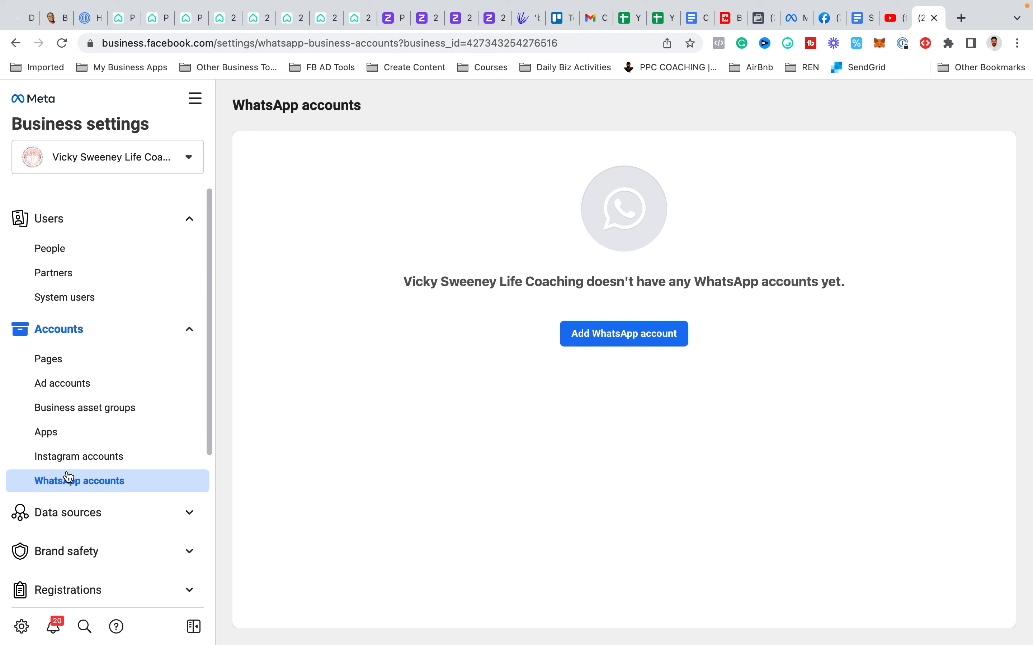
{"action": "left_click", "coordinate": [63, 443]}
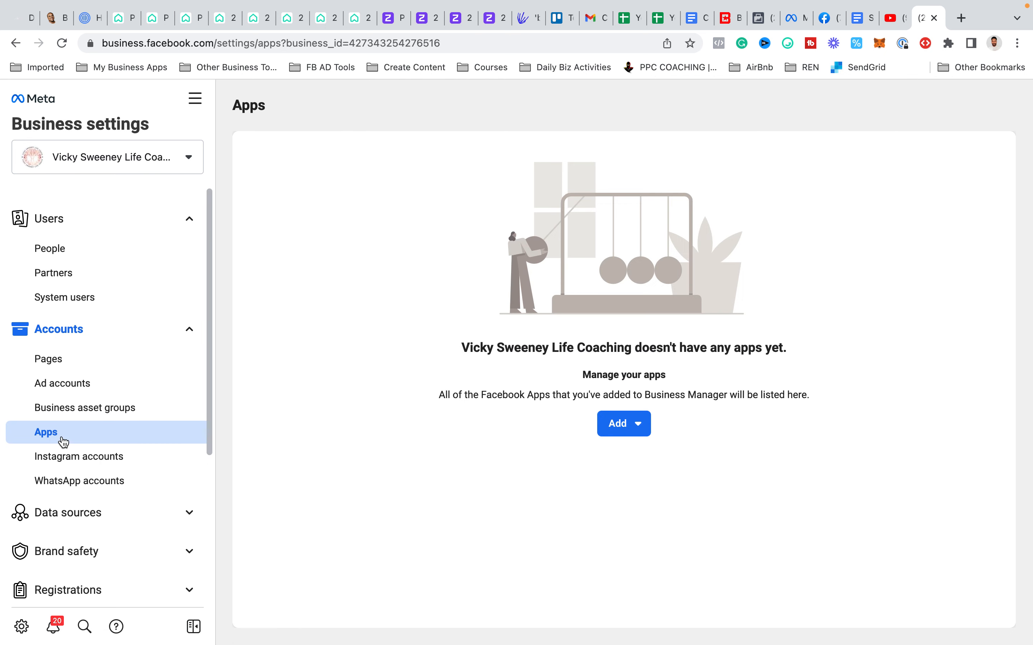
- Open the business's Ad accounts section, review the Add an ad account form, and close it without entering an ID
{"action": "left_click", "coordinate": [75, 362]}
{"action": "left_click", "coordinate": [77, 384]}
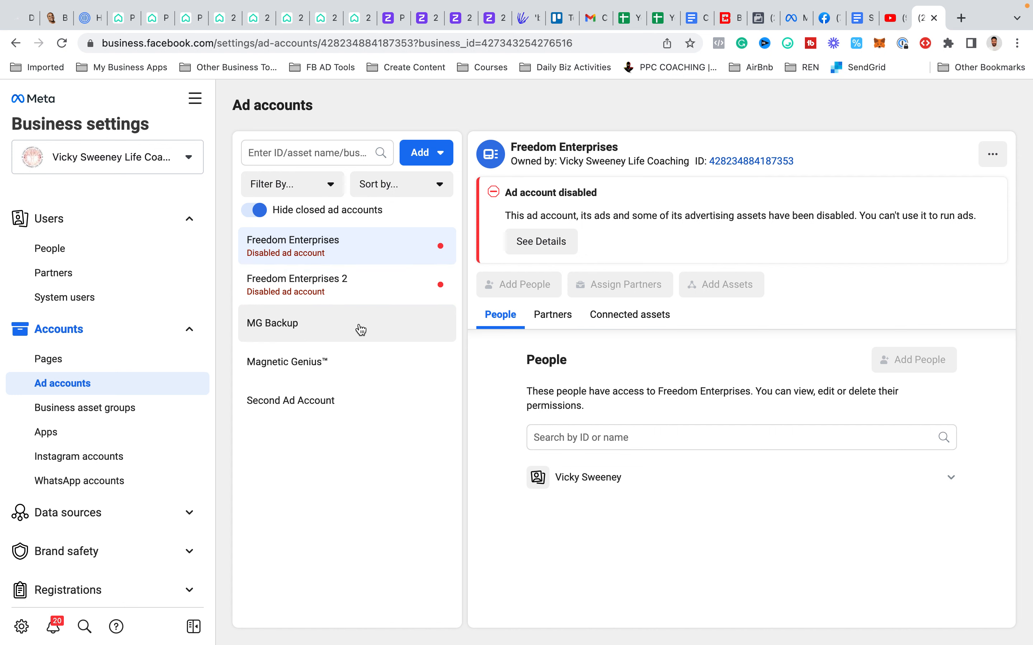
{"action": "left_click", "coordinate": [440, 164]}
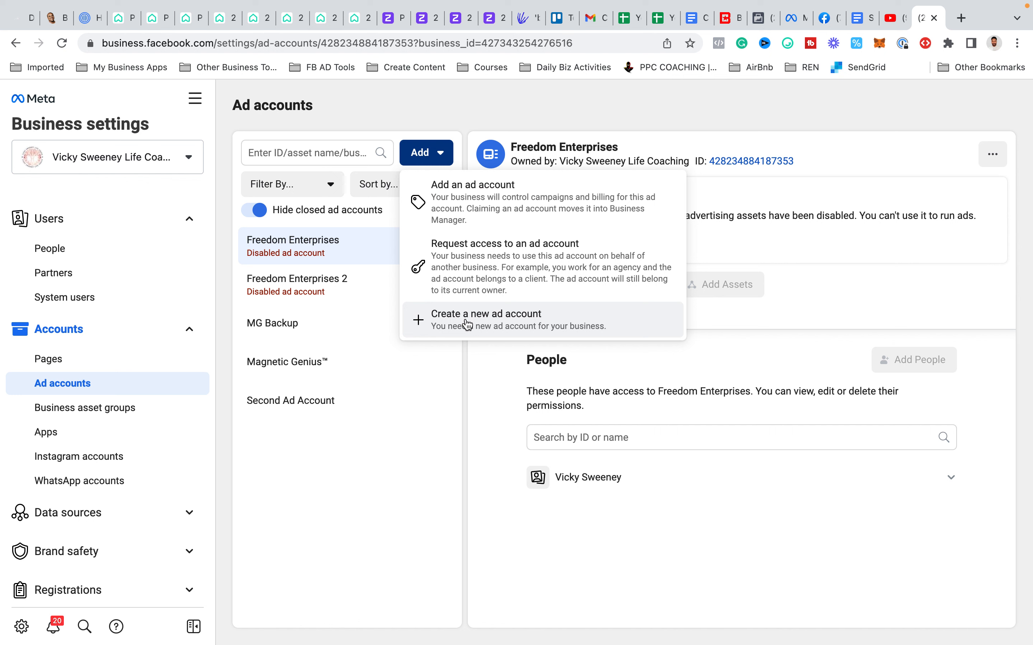
{"action": "left_click", "coordinate": [490, 209]}
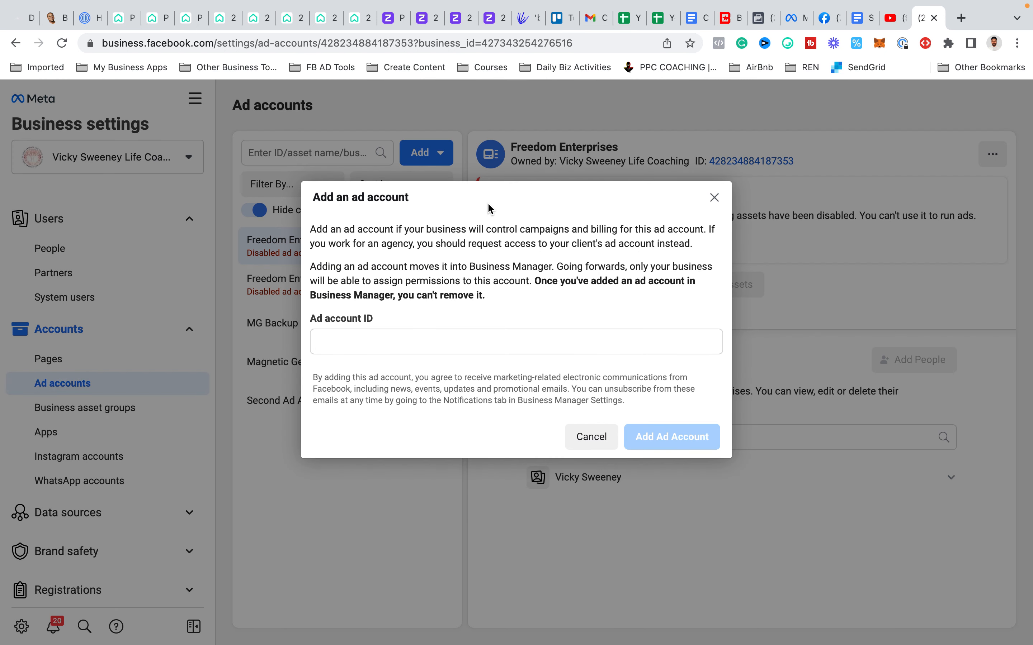
{"action": "left_click", "coordinate": [345, 345]}
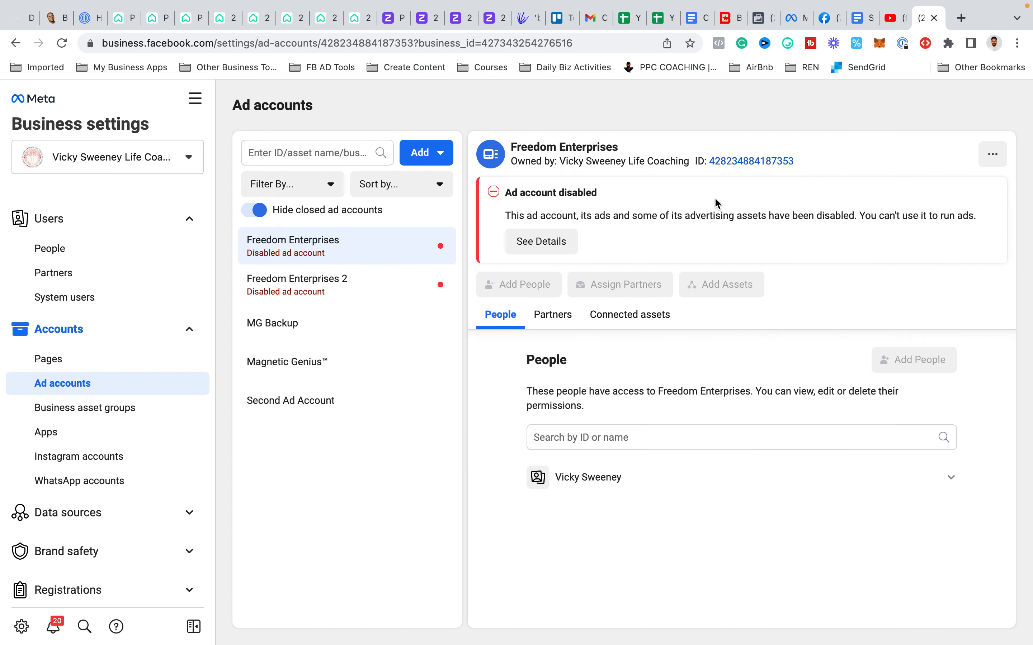
{"action": "left_click", "coordinate": [715, 197]}
- Open Ads Manager in a new browser tab and view the list of ad accounts with their IDs
{"action": "left_click", "coordinate": [769, 26]}
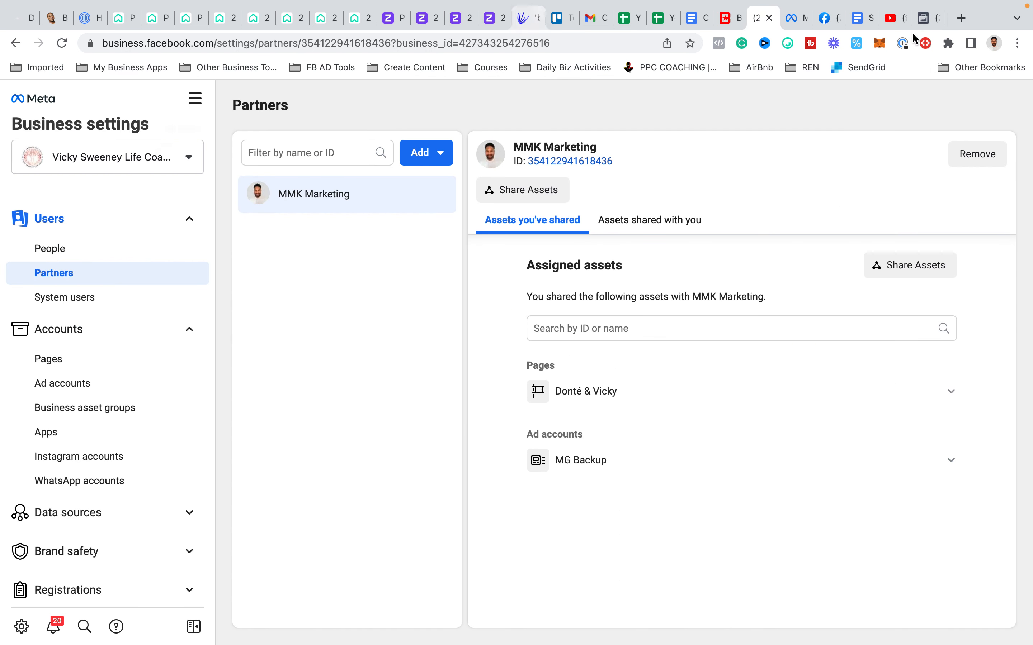
{"action": "left_click", "coordinate": [916, 22]}
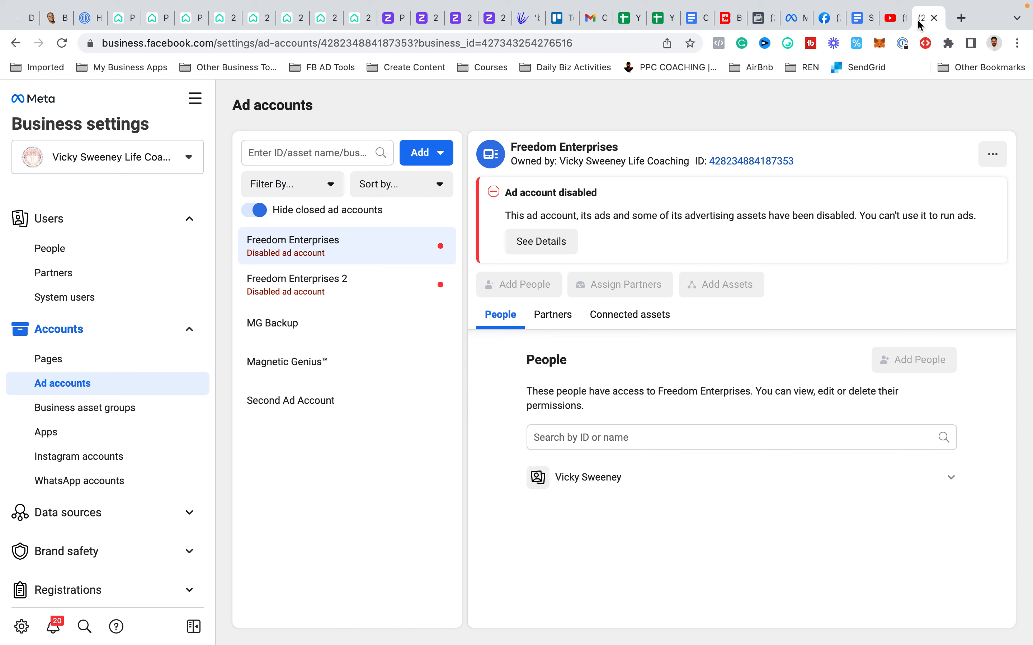
{"action": "left_click", "coordinate": [196, 100]}
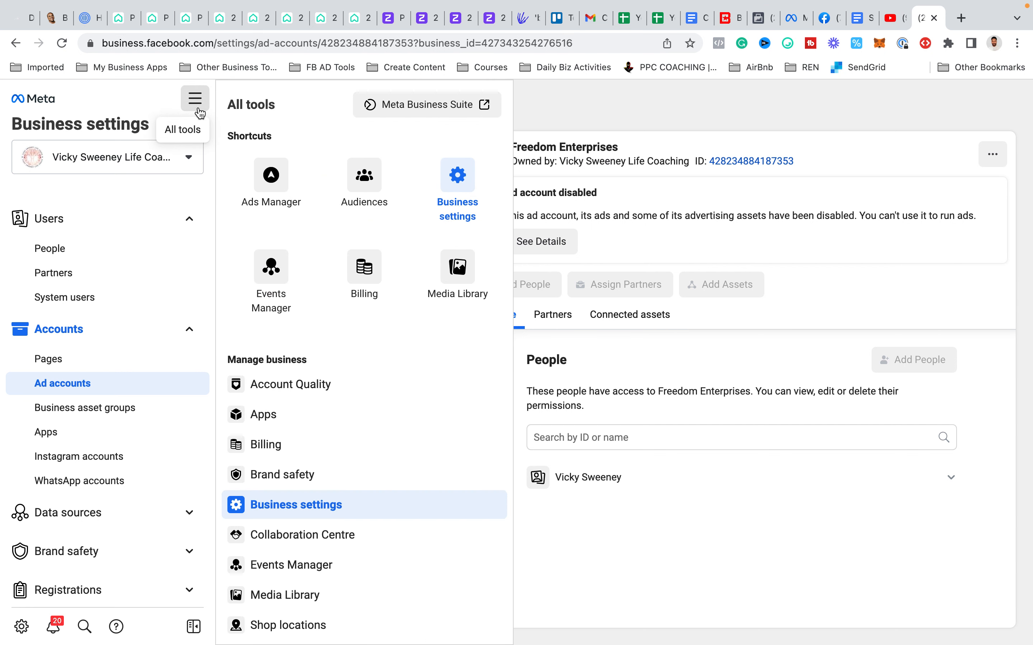
{"action": "right_click", "coordinate": [281, 181]}
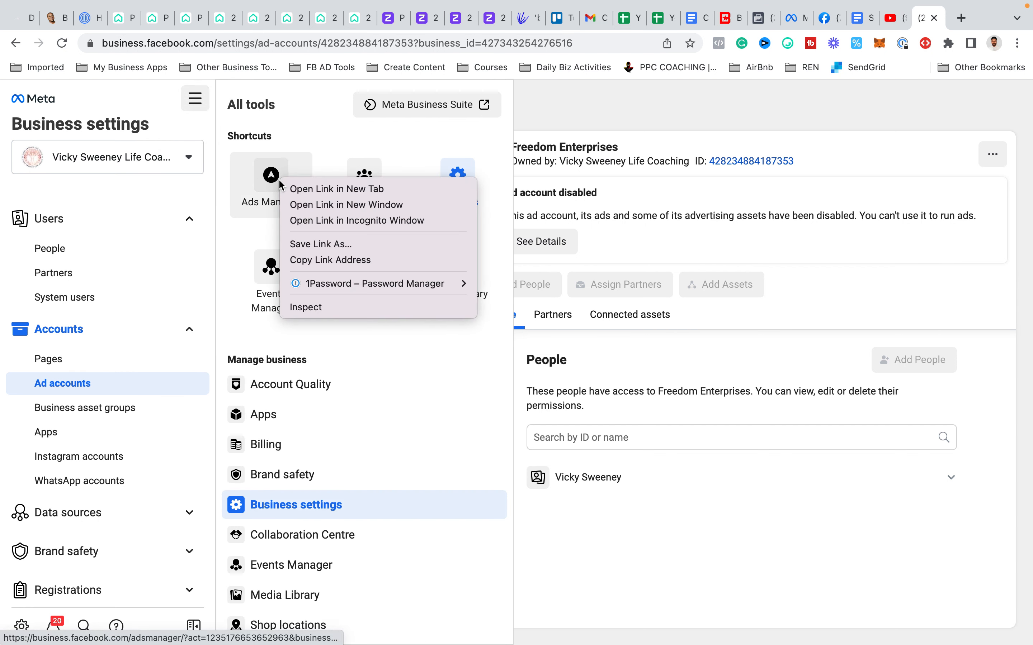
{"action": "left_click", "coordinate": [296, 189]}
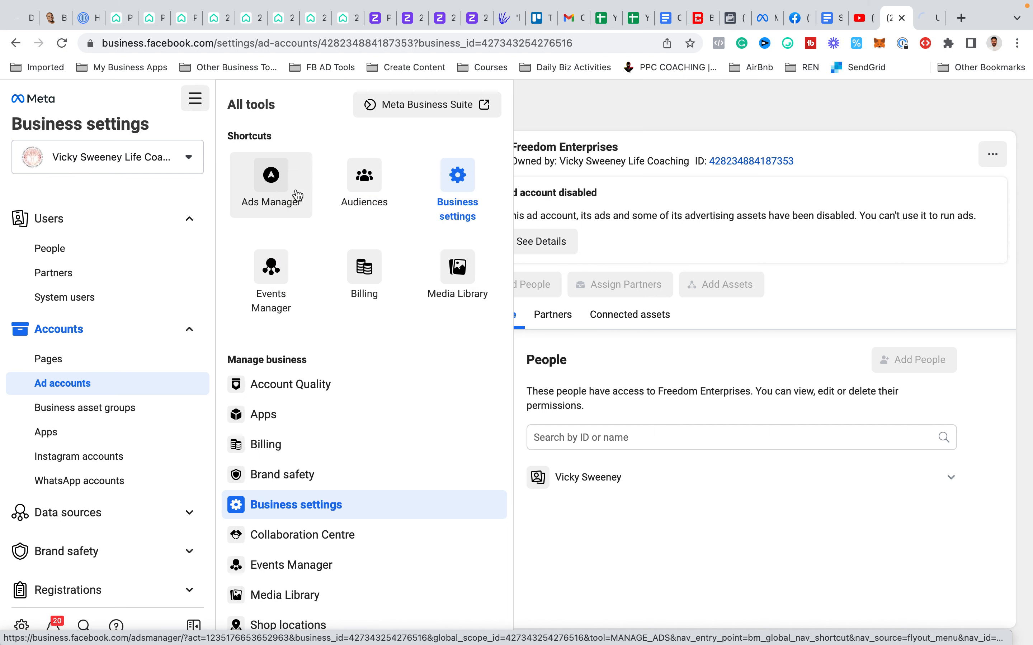
{"action": "mouse_move", "coordinate": [896, 3]}
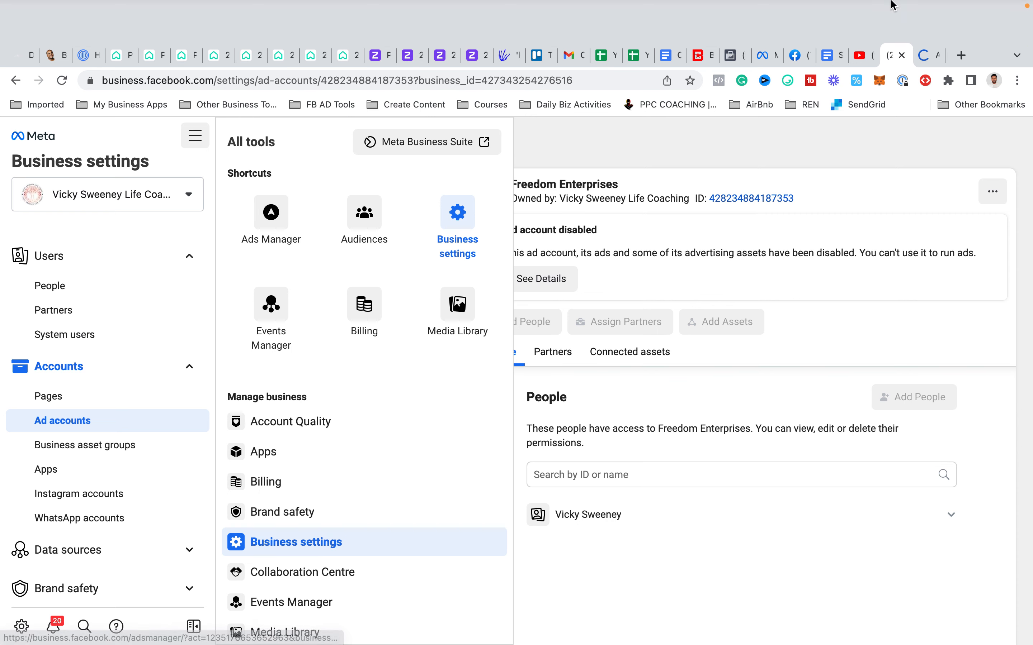
{"action": "left_click", "coordinate": [924, 55]}
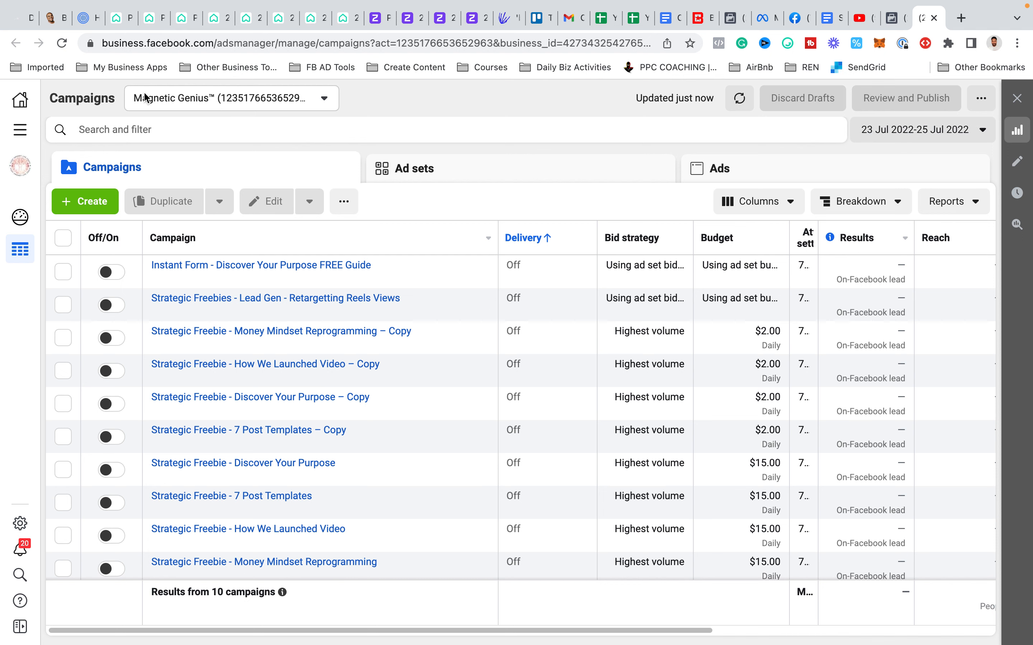
{"action": "left_click", "coordinate": [294, 107]}
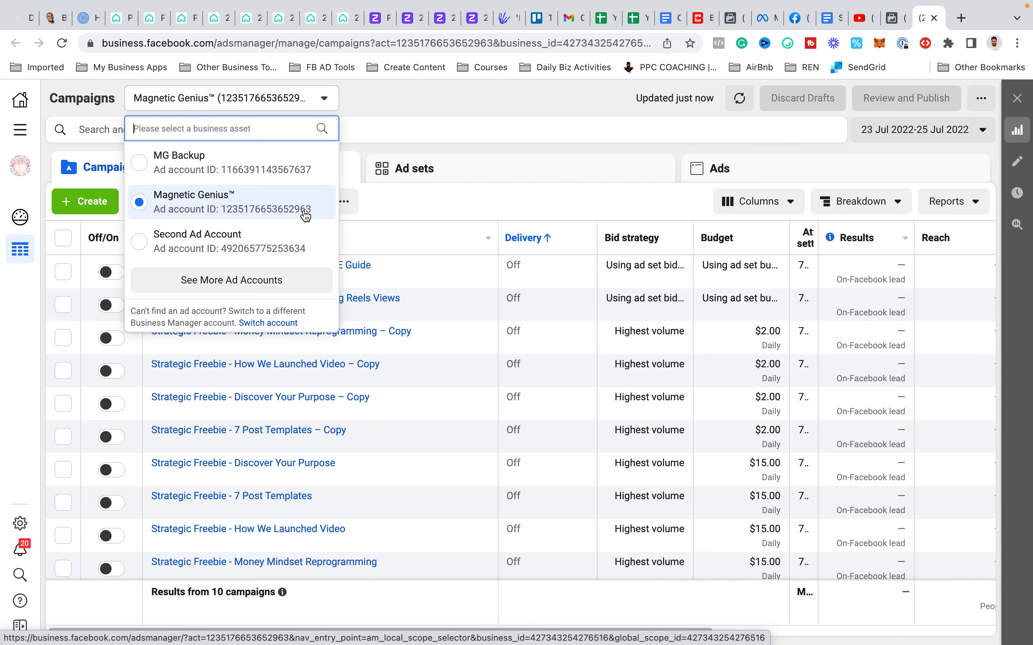
- Return to Business settings, highlight the warning about removing accounts in the Add an ad account form, and close the form
{"action": "left_click", "coordinate": [893, 18]}
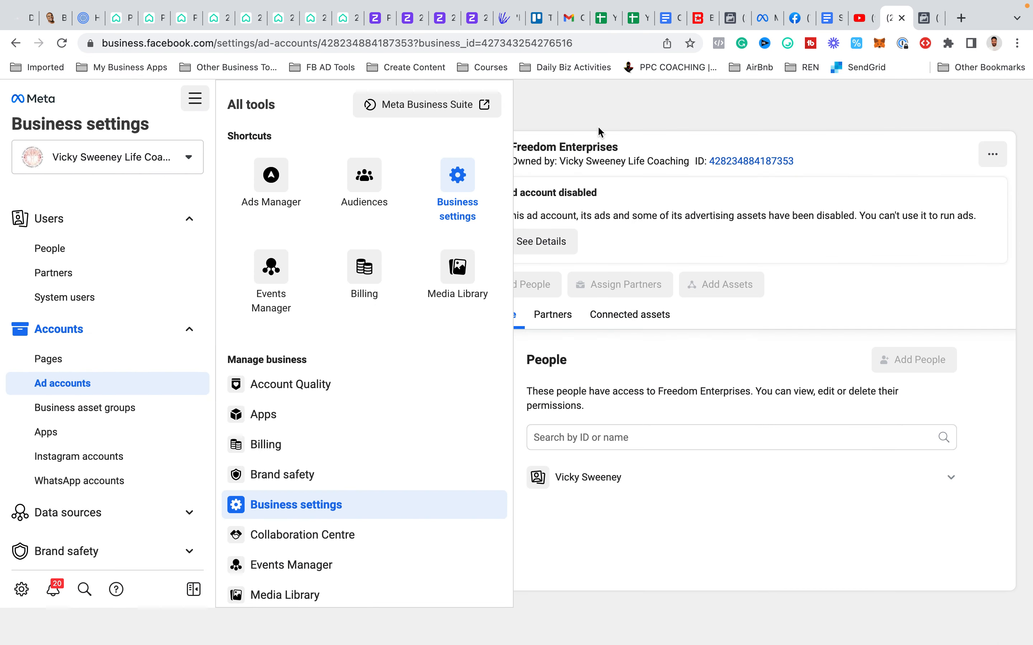
{"action": "left_click", "coordinate": [553, 346]}
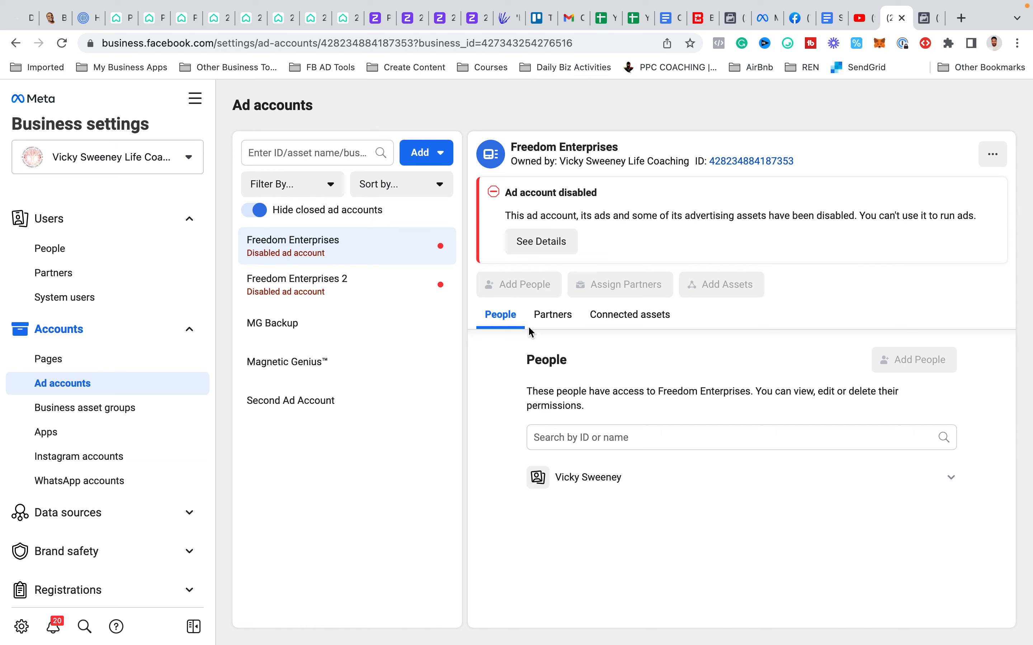
{"action": "left_click", "coordinate": [444, 160]}
{"action": "left_click", "coordinate": [439, 196]}
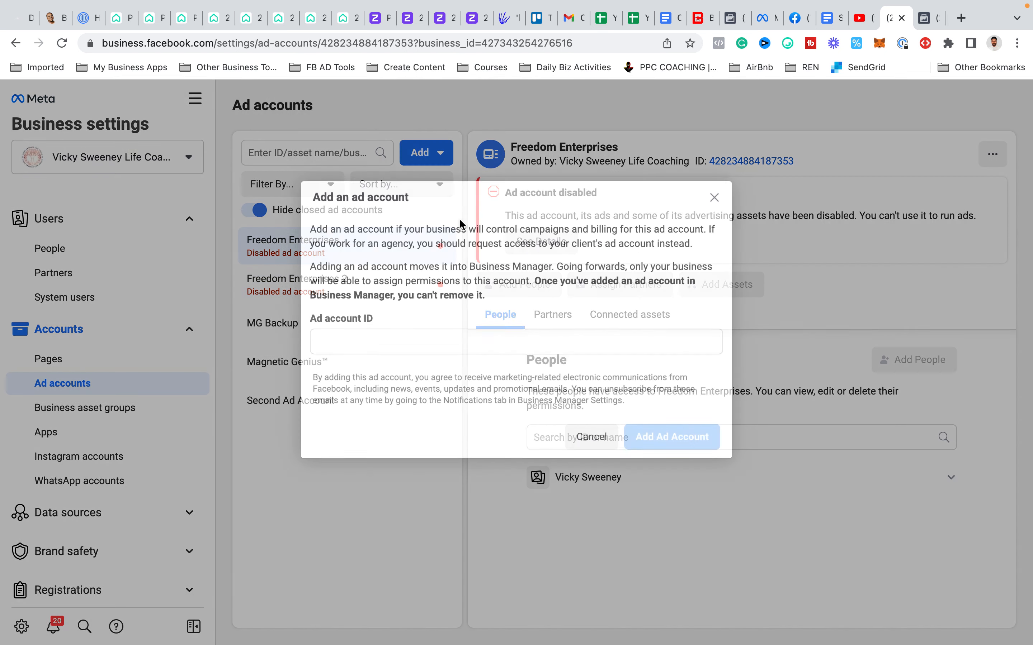
{"action": "left_click", "coordinate": [386, 344]}
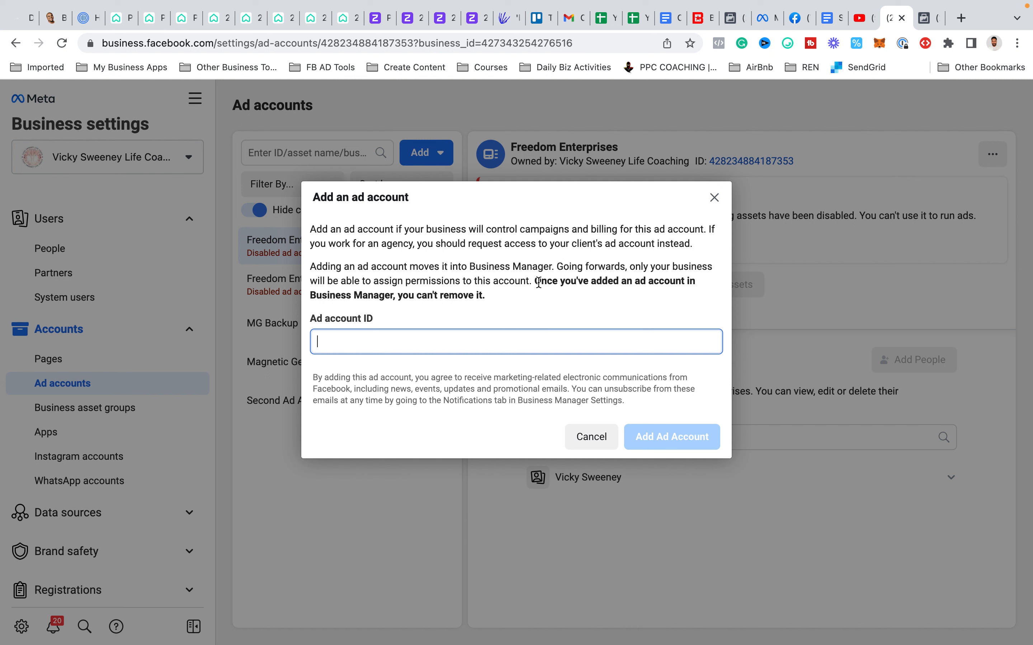
{"action": "left_click_drag", "start_coordinate": [539, 281], "coordinate": [539, 306]}
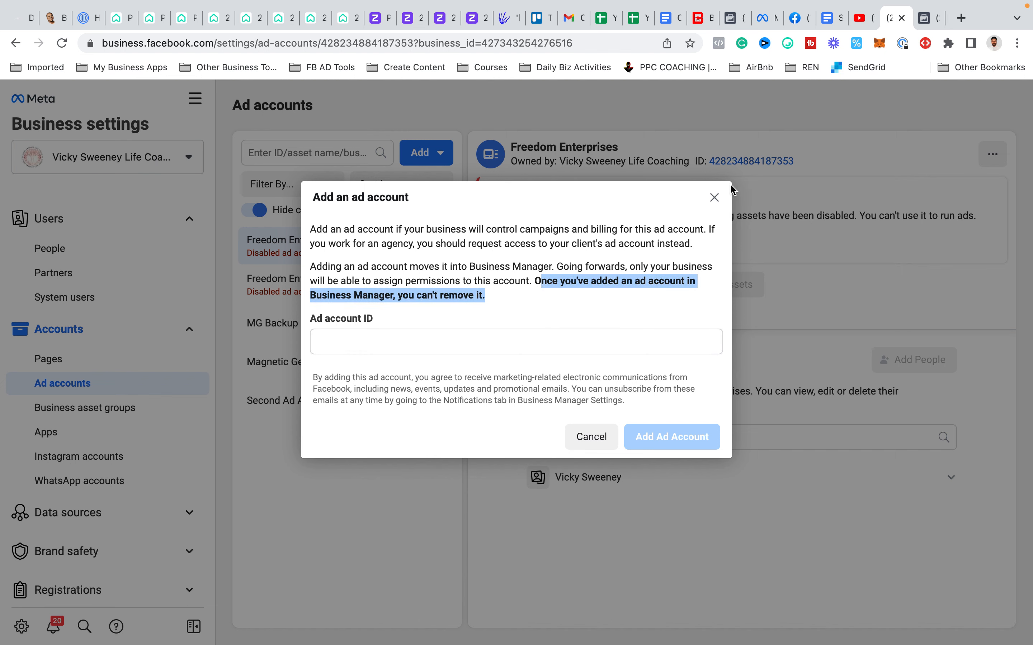
{"action": "left_click", "coordinate": [714, 197]}
- Review the choices for adding, requesting access to, or creating an ad account, checking the other open Meta tabs
{"action": "left_click", "coordinate": [423, 153]}
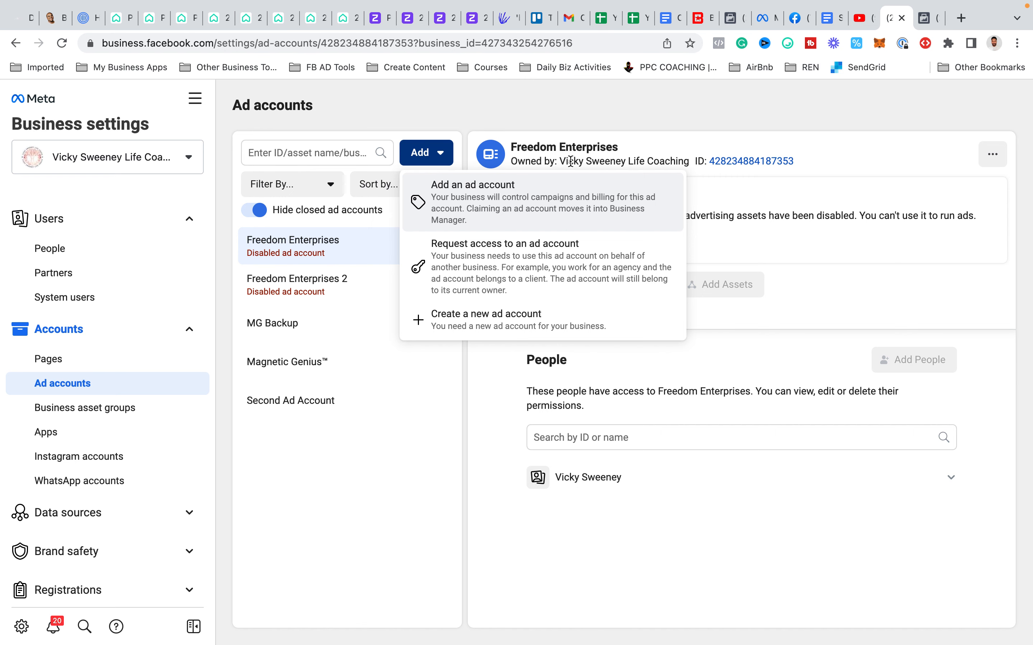
{"action": "left_click", "coordinate": [733, 20]}
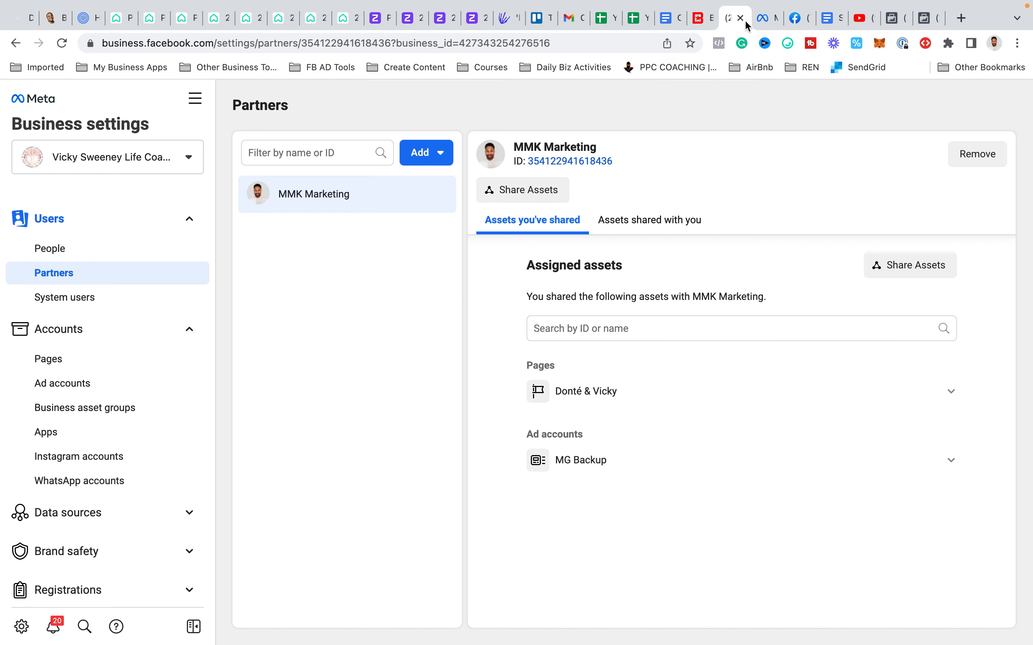
{"action": "left_click", "coordinate": [913, 23]}
{"action": "left_click", "coordinate": [923, 22]}
{"action": "left_click", "coordinate": [906, 21]}
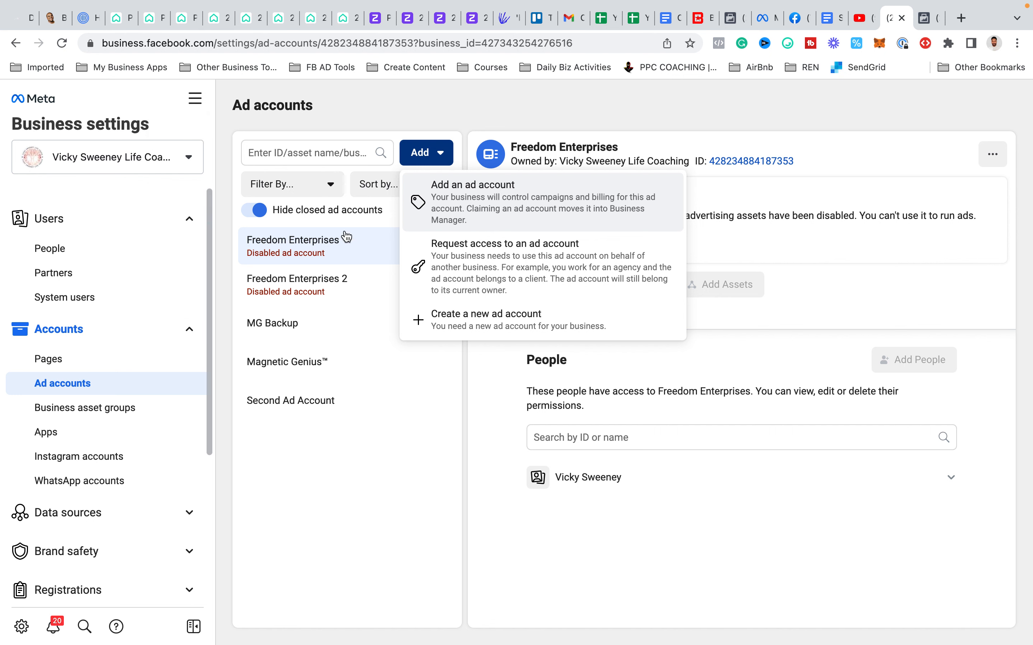
- Start adding a partner who gets access to the business's assets, paste the partner business ID, and continue to asset assignment
{"action": "left_click", "coordinate": [137, 273]}
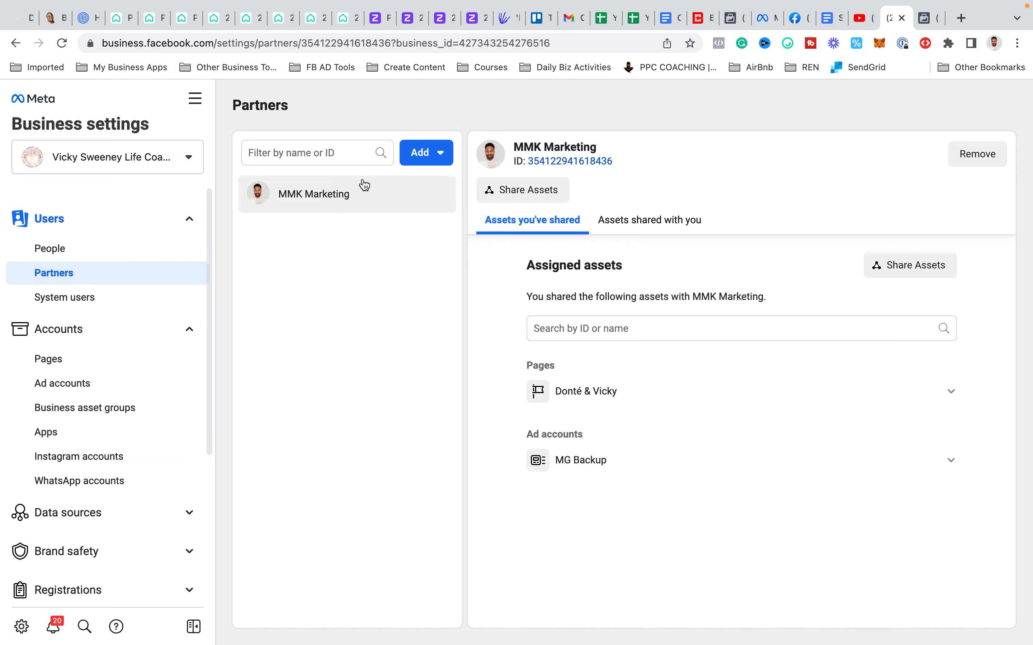
{"action": "left_click", "coordinate": [422, 163]}
{"action": "left_click", "coordinate": [451, 205]}
{"action": "left_click", "coordinate": [435, 454]}
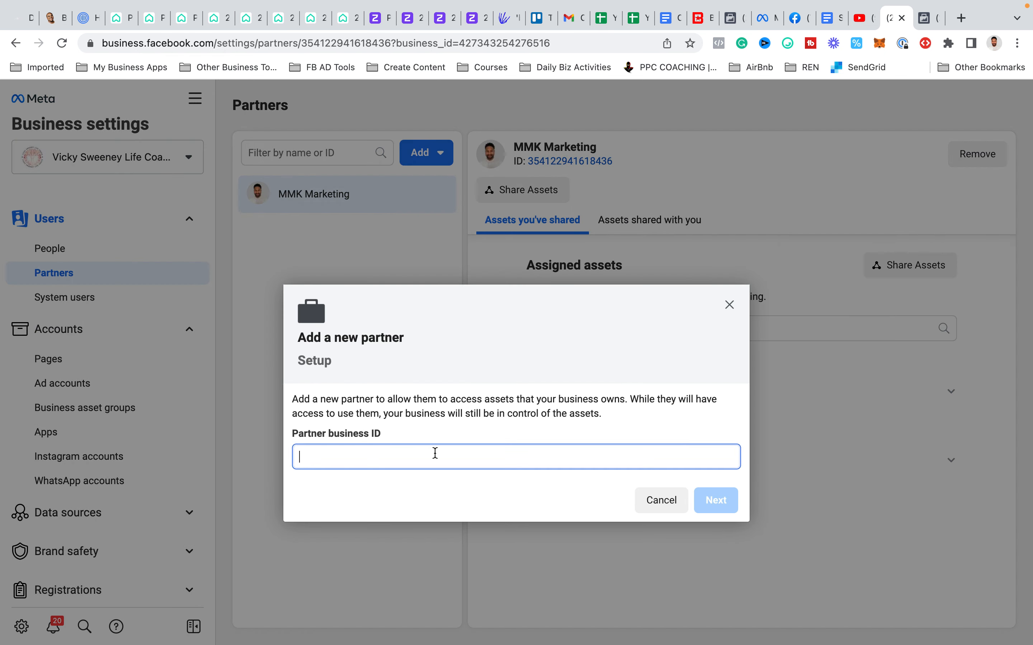
{"action": "key", "text": "super+v"}
{"action": "left_click", "coordinate": [721, 500]}
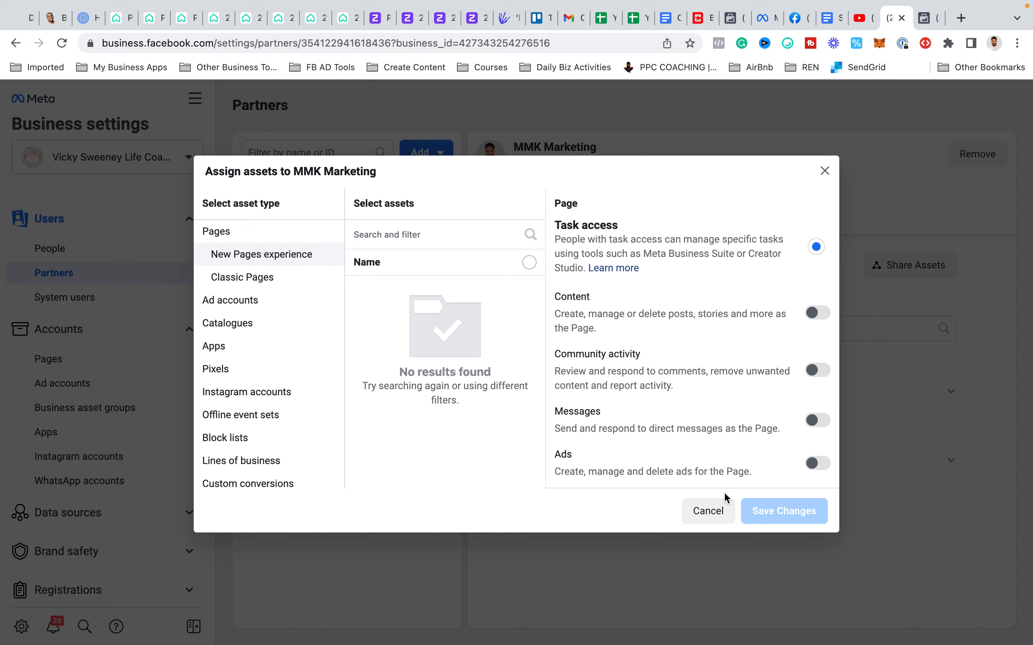
- Select the listed Classic Page for MMK Marketing, review its permissions, and grant Manage Page full control
{"action": "left_click", "coordinate": [270, 278]}
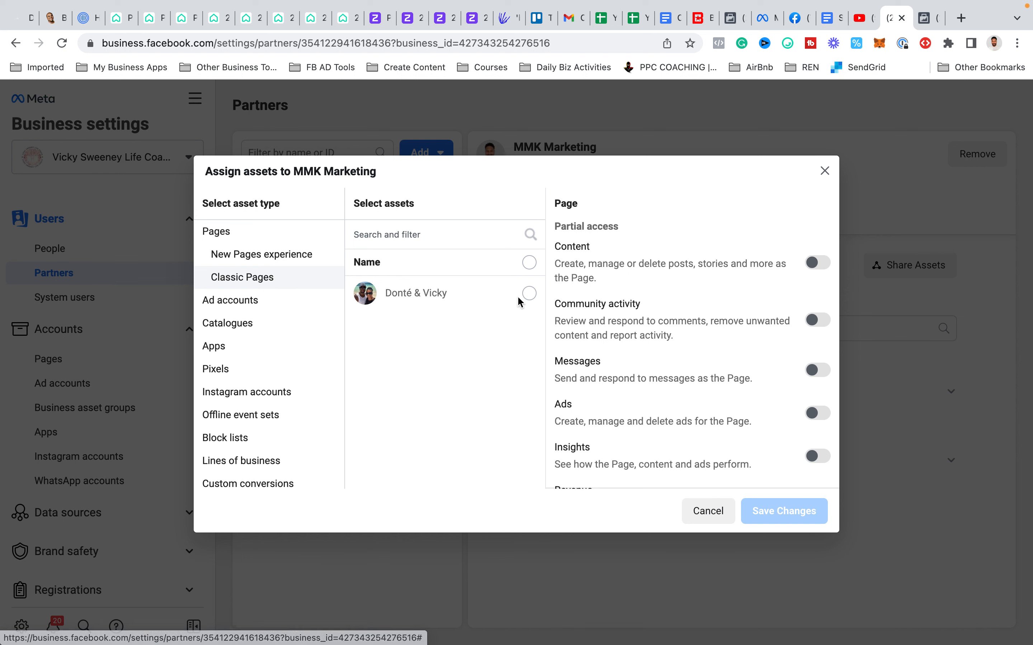
{"action": "left_click", "coordinate": [530, 294]}
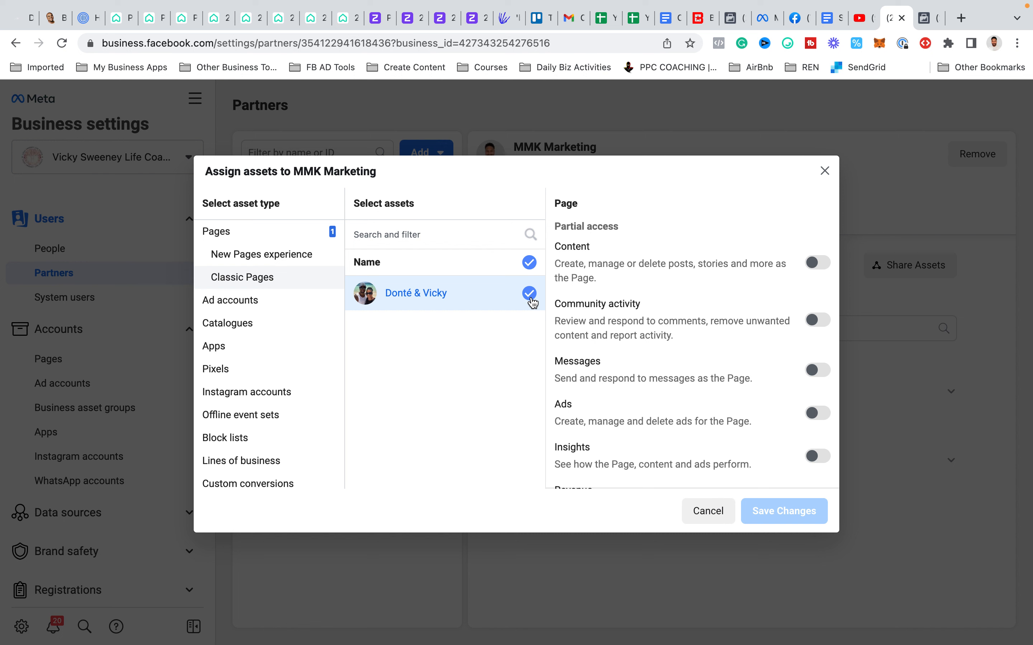
{"action": "scroll", "coordinate": [712, 309], "scroll_direction": "down", "scroll_amount": 1}
{"action": "scroll", "coordinate": [713, 310], "scroll_direction": "down", "scroll_amount": 1}
{"action": "scroll", "coordinate": [711, 308], "scroll_direction": "down", "scroll_amount": 3}
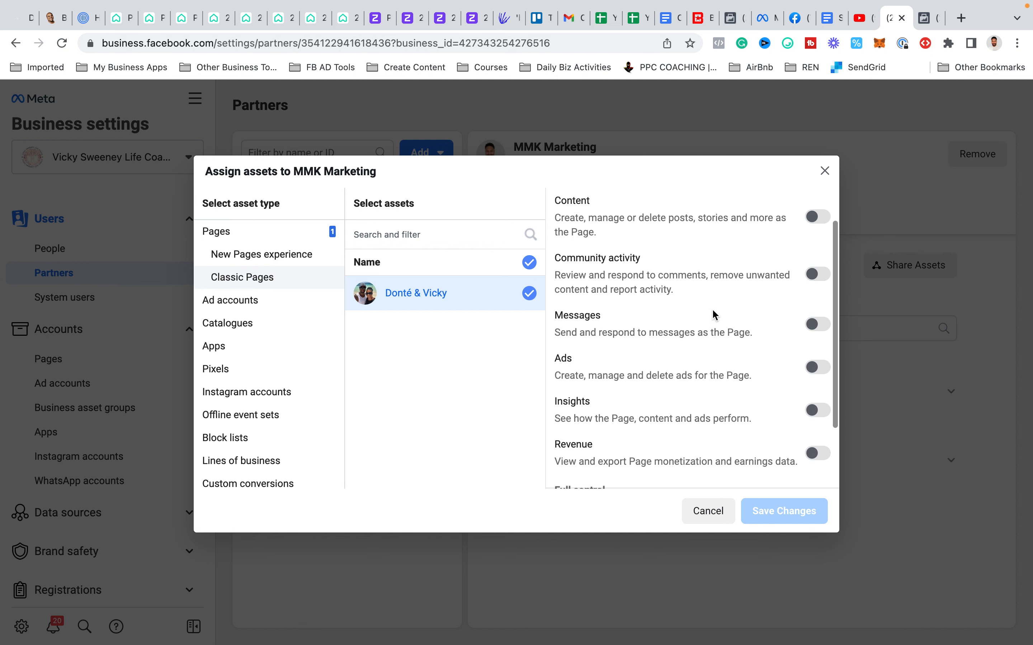
{"action": "scroll", "coordinate": [712, 310], "scroll_direction": "down", "scroll_amount": 3}
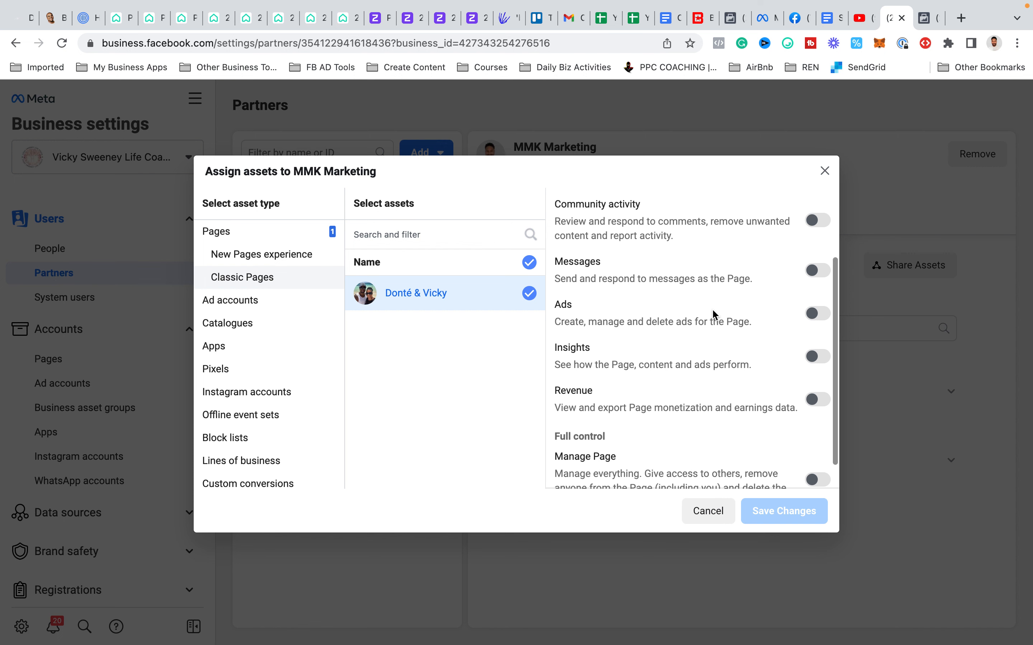
{"action": "scroll", "coordinate": [712, 314], "scroll_direction": "down", "scroll_amount": 3}
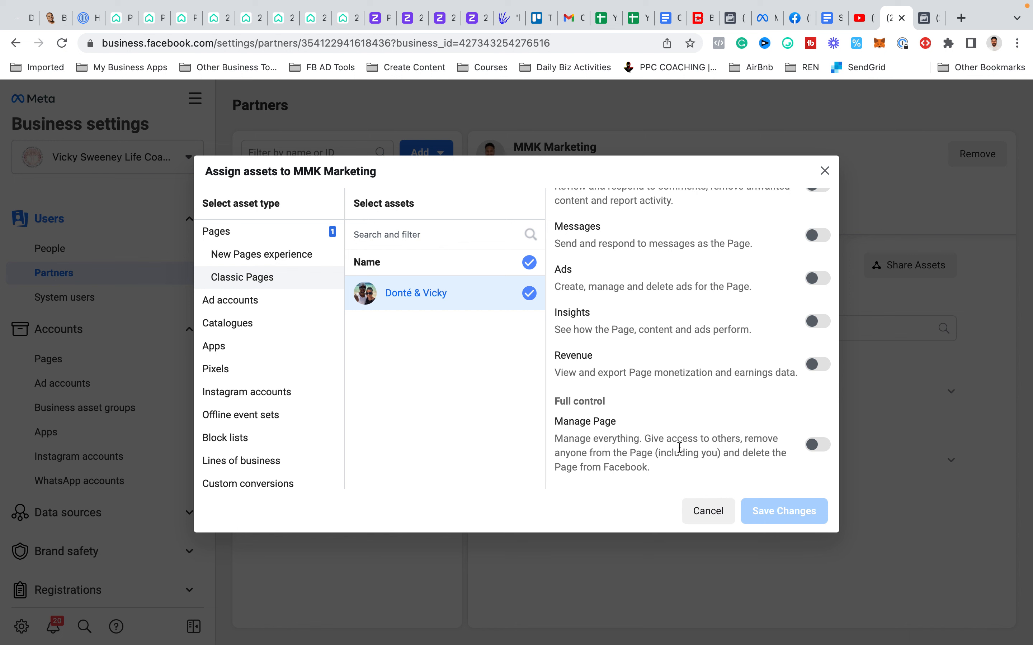
{"action": "scroll", "coordinate": [678, 447], "scroll_direction": "up", "scroll_amount": 2}
{"action": "scroll", "coordinate": [678, 446], "scroll_direction": "up", "scroll_amount": 2}
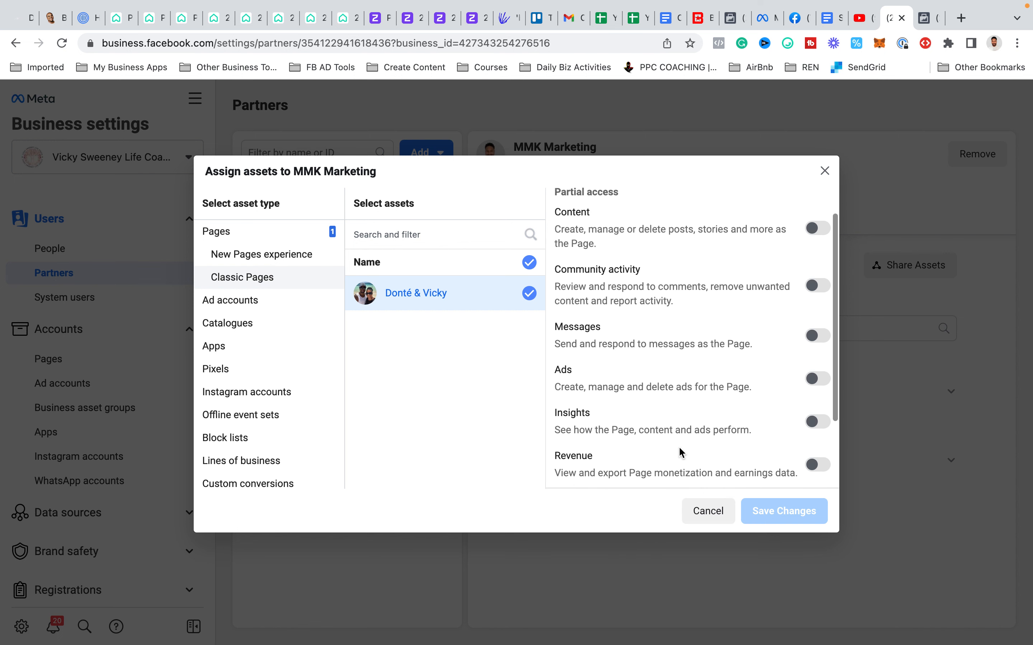
{"action": "scroll", "coordinate": [679, 447], "scroll_direction": "down", "scroll_amount": 2}
{"action": "scroll", "coordinate": [678, 452], "scroll_direction": "down", "scroll_amount": 2}
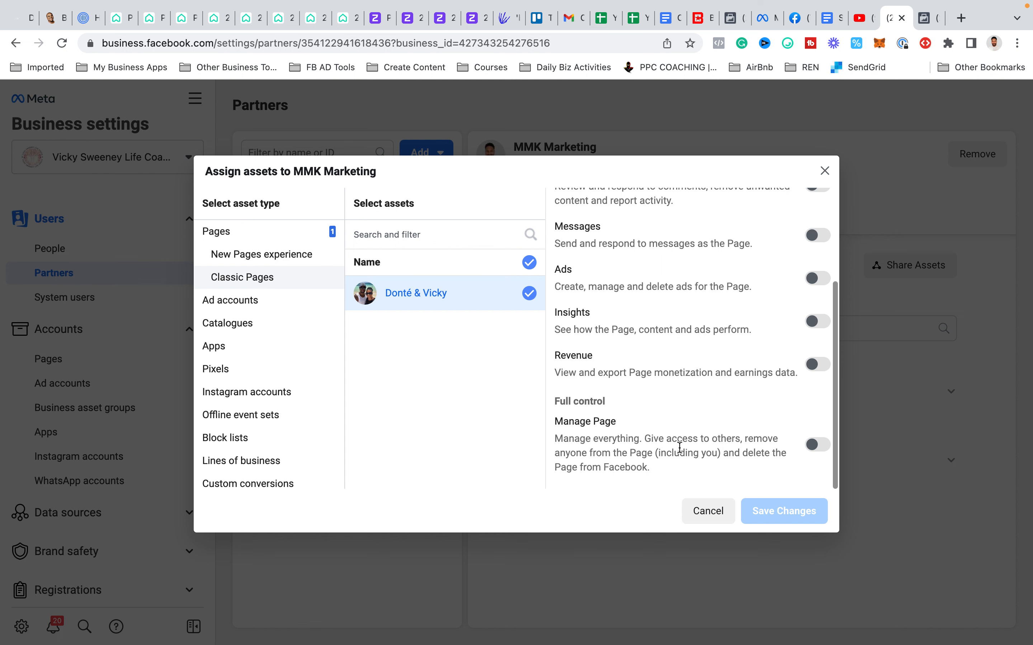
{"action": "scroll", "coordinate": [687, 396], "scroll_direction": "up", "scroll_amount": 3}
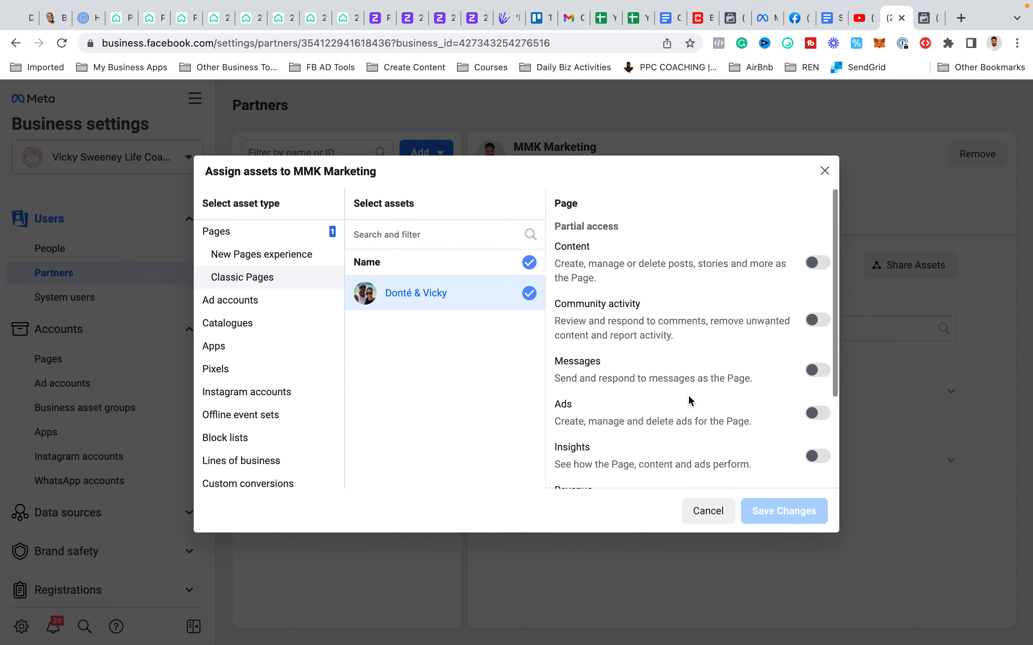
{"action": "scroll", "coordinate": [689, 393], "scroll_direction": "down", "scroll_amount": 2}
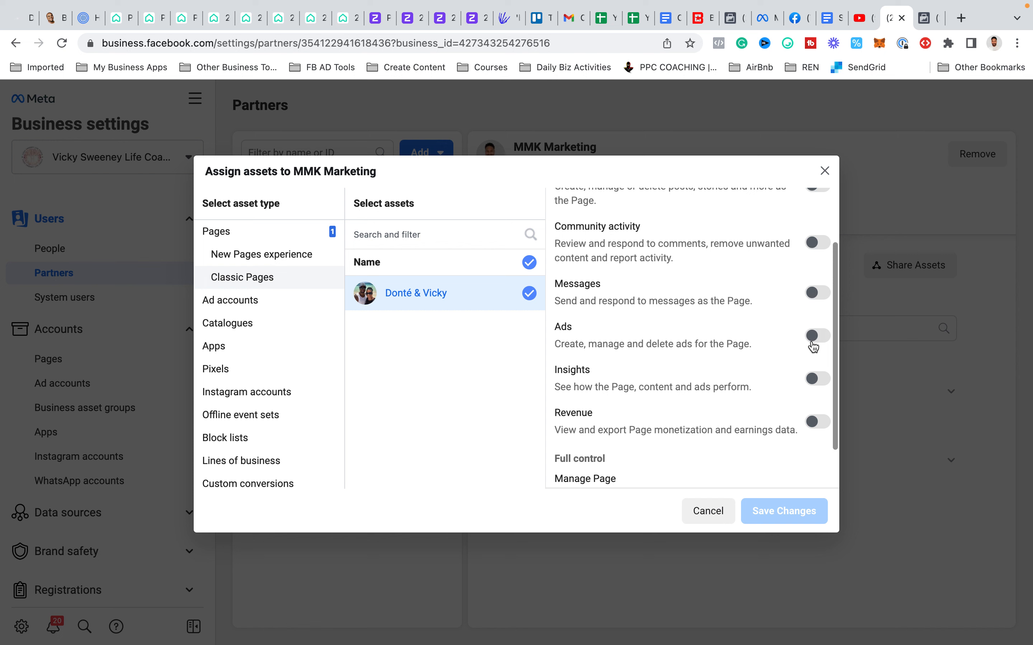
{"action": "scroll", "coordinate": [715, 394], "scroll_direction": "down", "scroll_amount": 1}
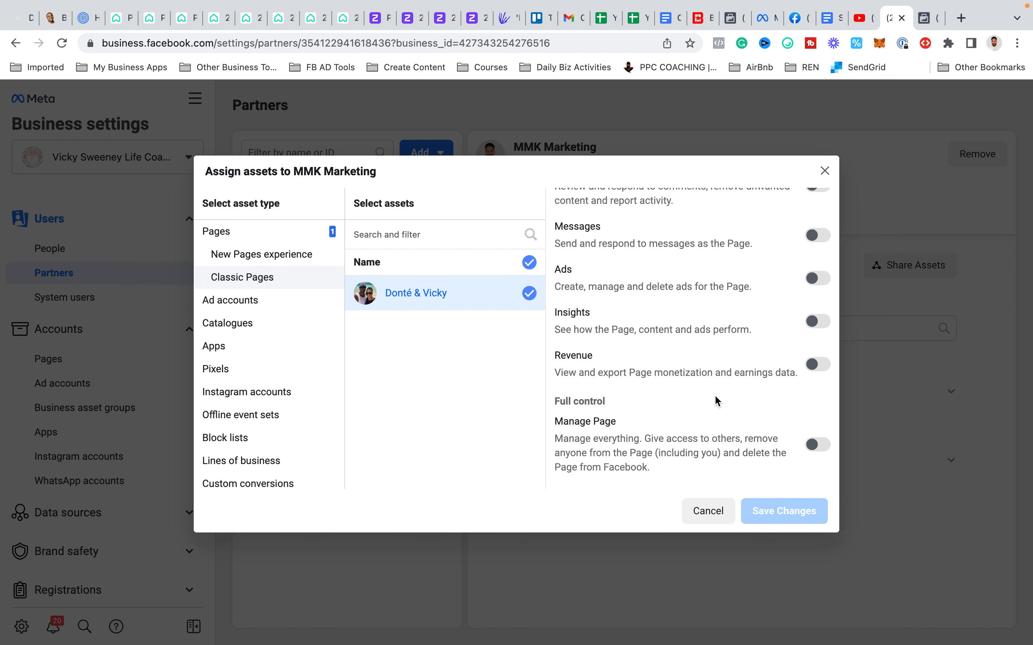
{"action": "left_click", "coordinate": [819, 447]}
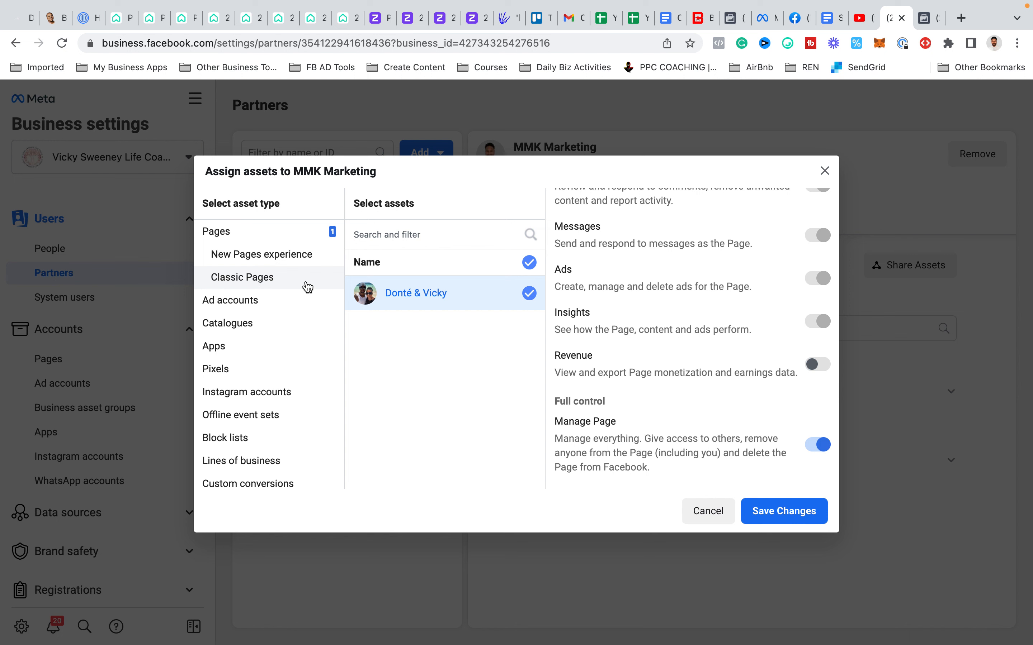
- Select the Magnetic Genius™ ad account for MMK Marketing and grant Manage ad account full control
{"action": "left_click", "coordinate": [272, 300]}
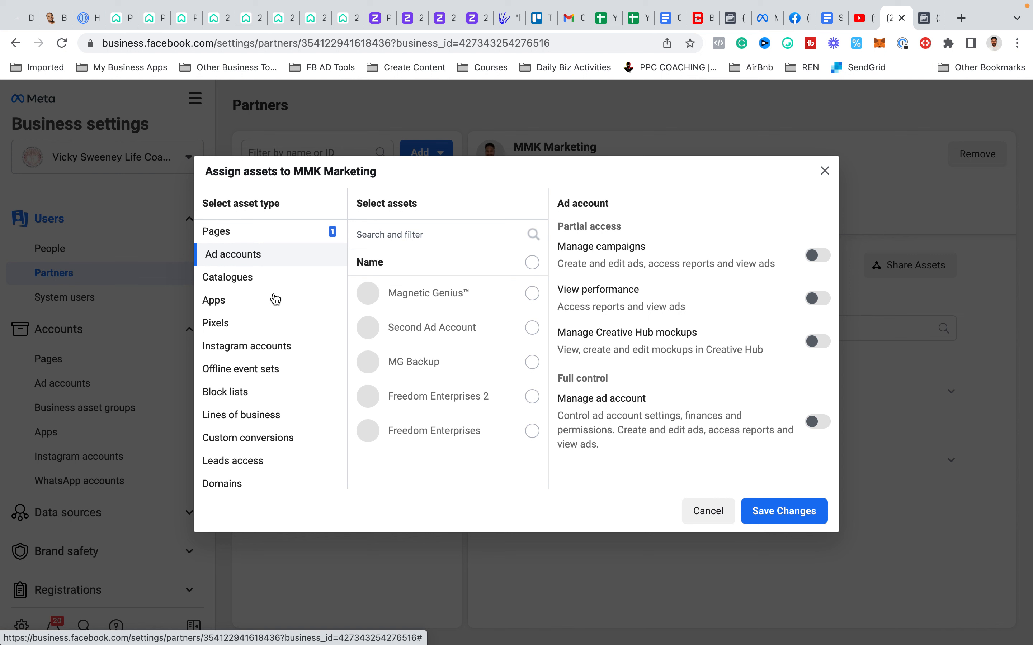
{"action": "left_click", "coordinate": [532, 294]}
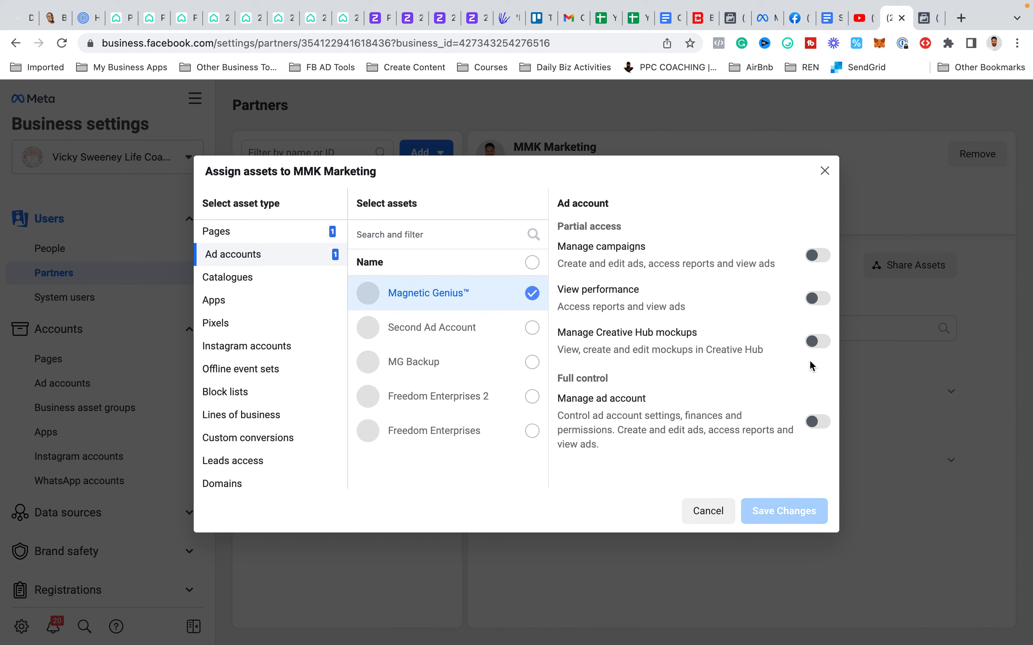
{"action": "left_click", "coordinate": [817, 428]}
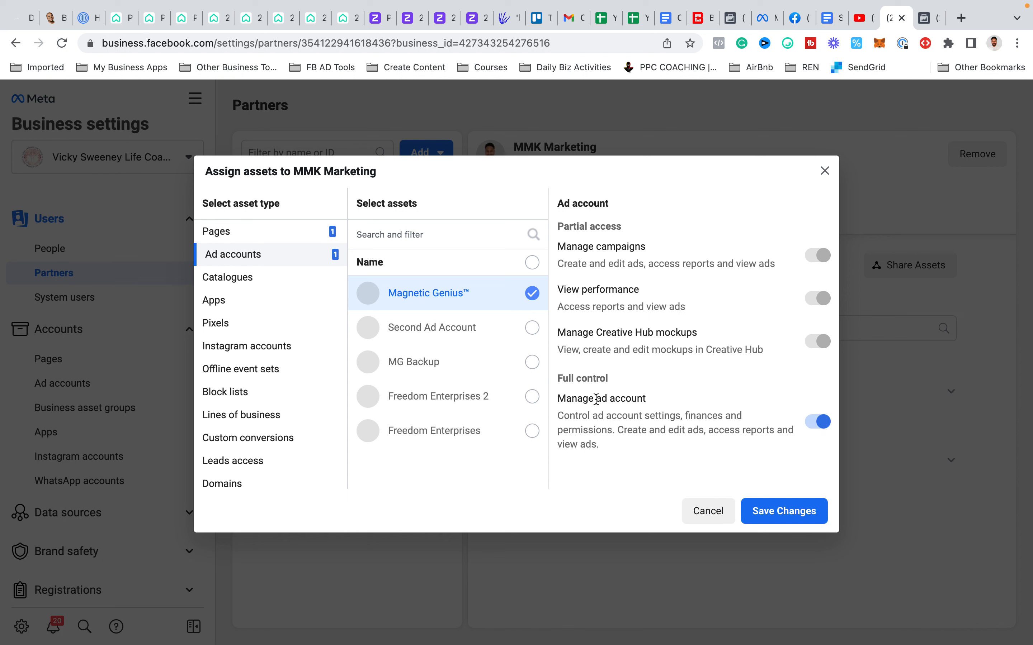
- Select the Magnetic Genius pixel for the partner and grant Manage pixel full control
{"action": "left_click", "coordinate": [222, 322]}
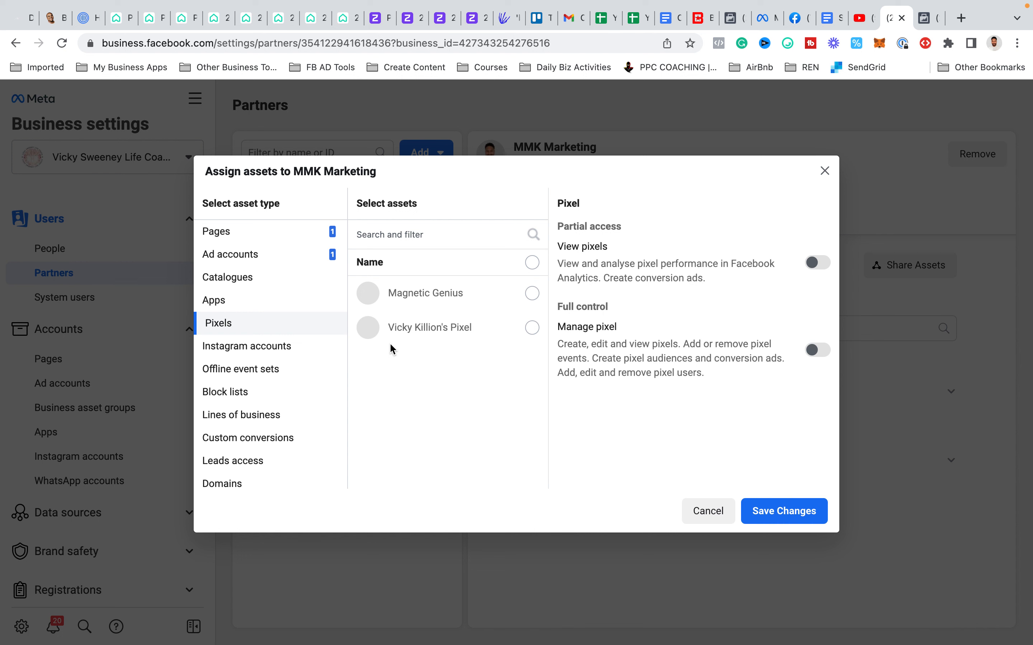
{"action": "left_click", "coordinate": [532, 293]}
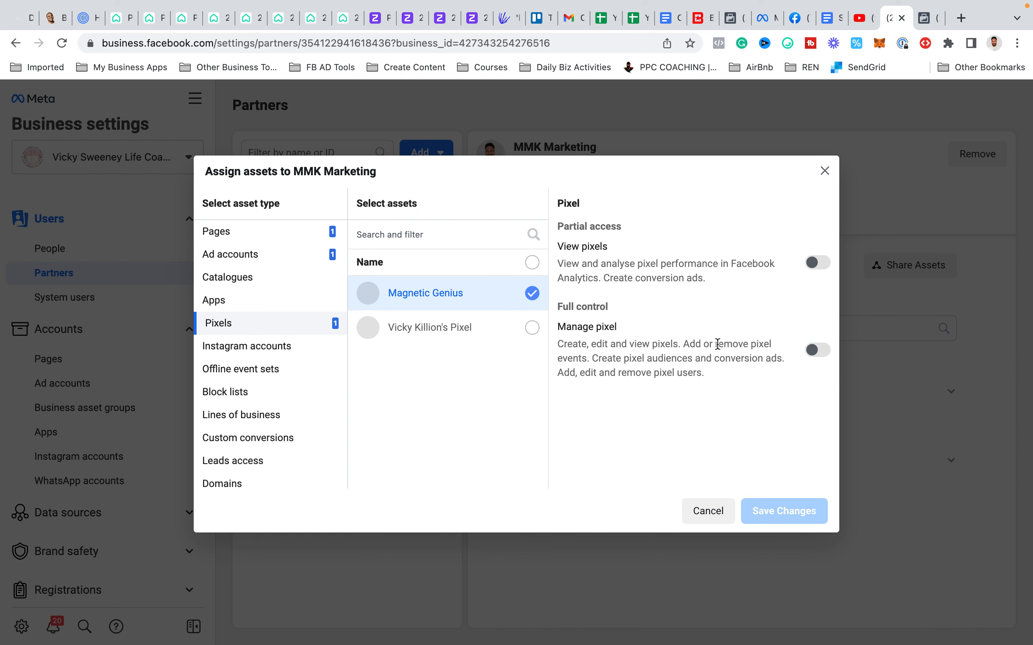
{"action": "left_click", "coordinate": [816, 352]}
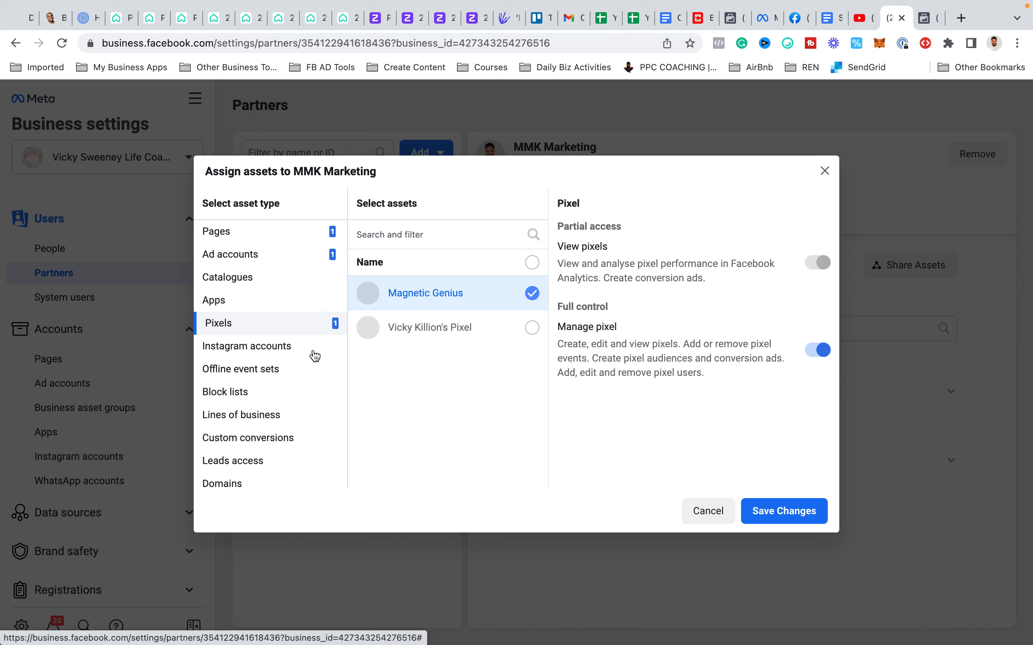
- Check which Instagram accounts, custom conversions, lines of business and offline event sets can be assigned to the partner
{"action": "left_click", "coordinate": [295, 354]}
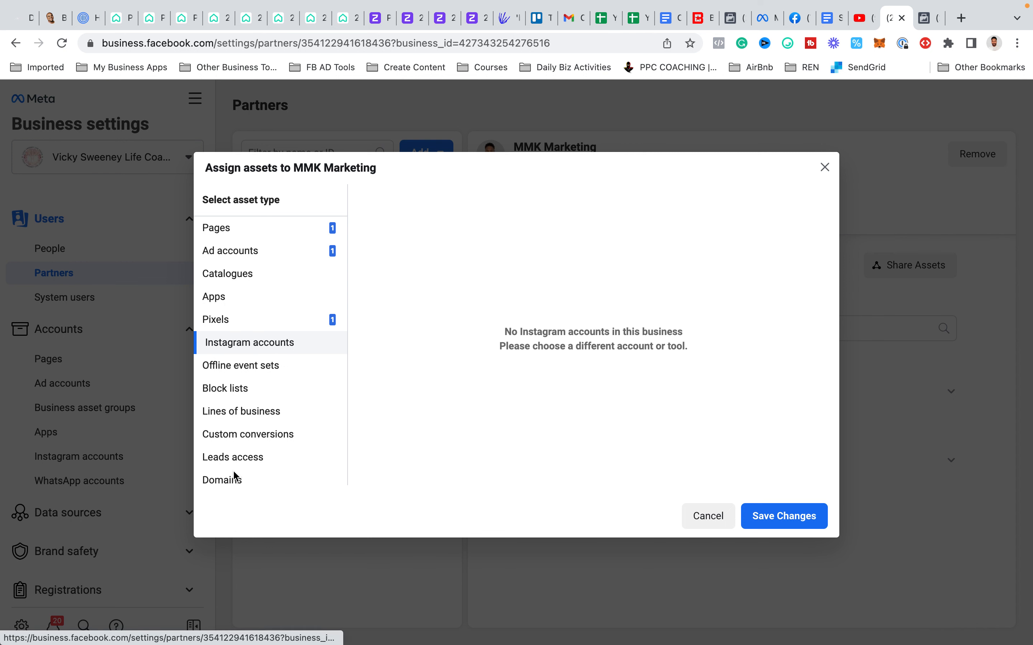
{"action": "left_click", "coordinate": [237, 443]}
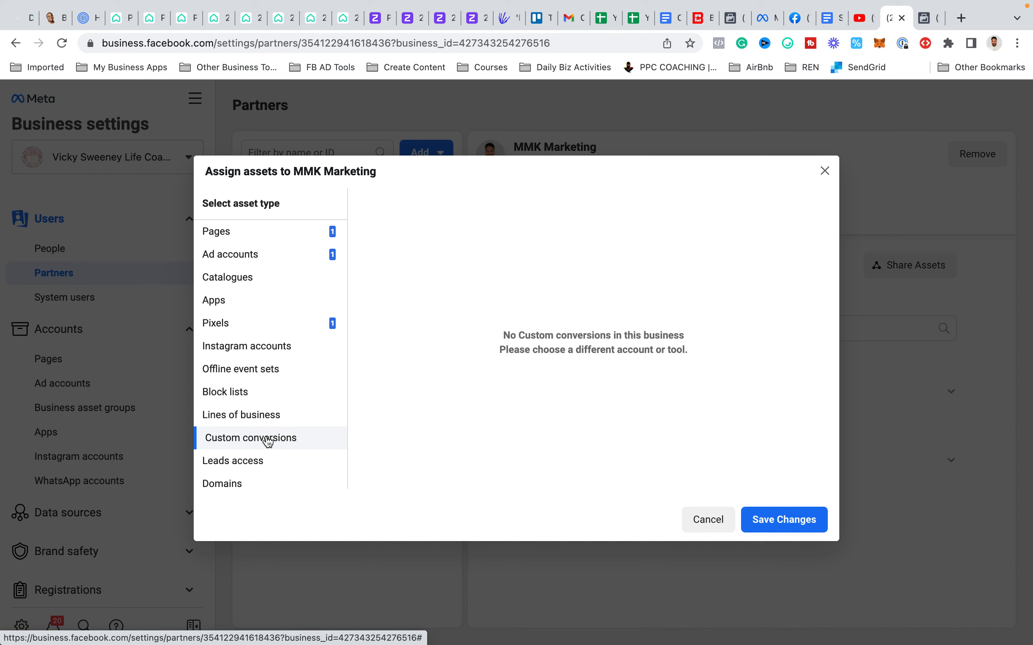
{"action": "left_click", "coordinate": [261, 415]}
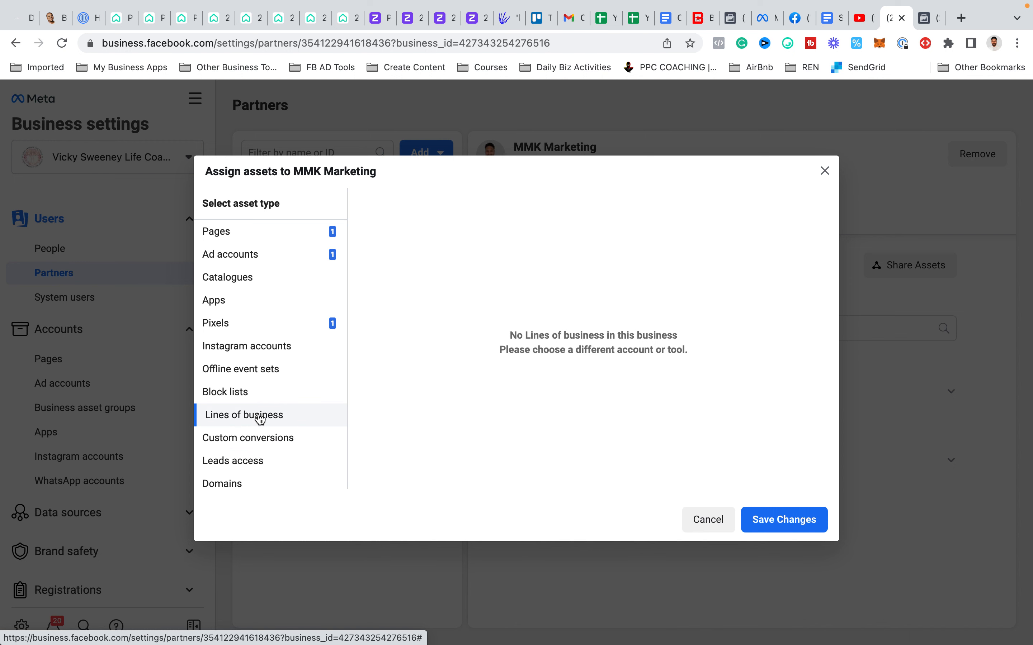
{"action": "left_click", "coordinate": [265, 377]}
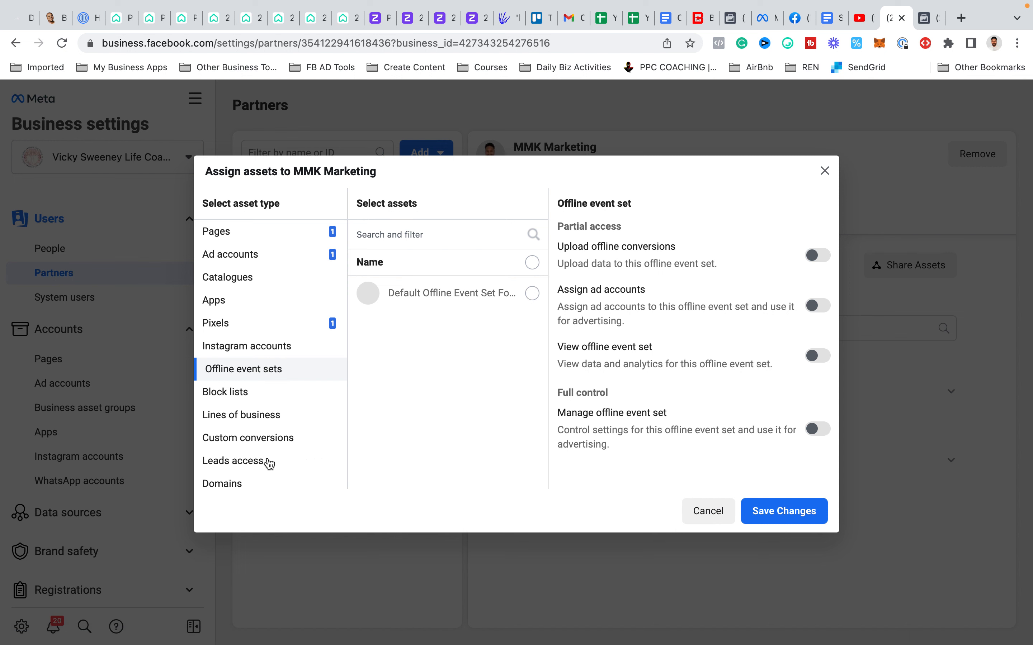
- Select the magneticgenius.co.uk domain for the partner and grant Manage domain full control
{"action": "left_click", "coordinate": [243, 484]}
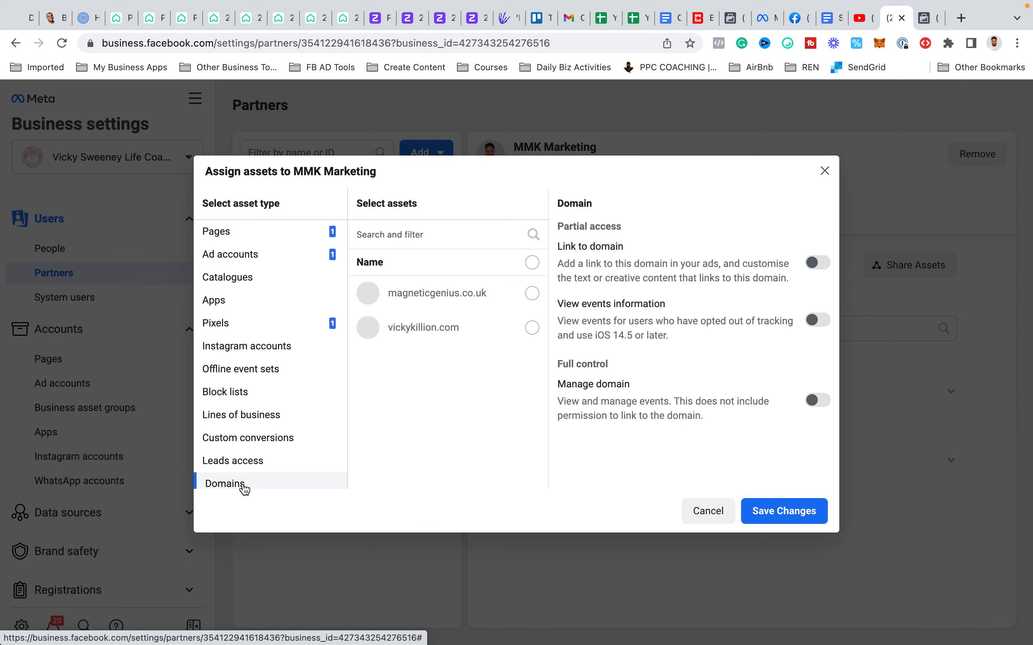
{"action": "left_click", "coordinate": [533, 301]}
{"action": "left_click", "coordinate": [819, 402]}
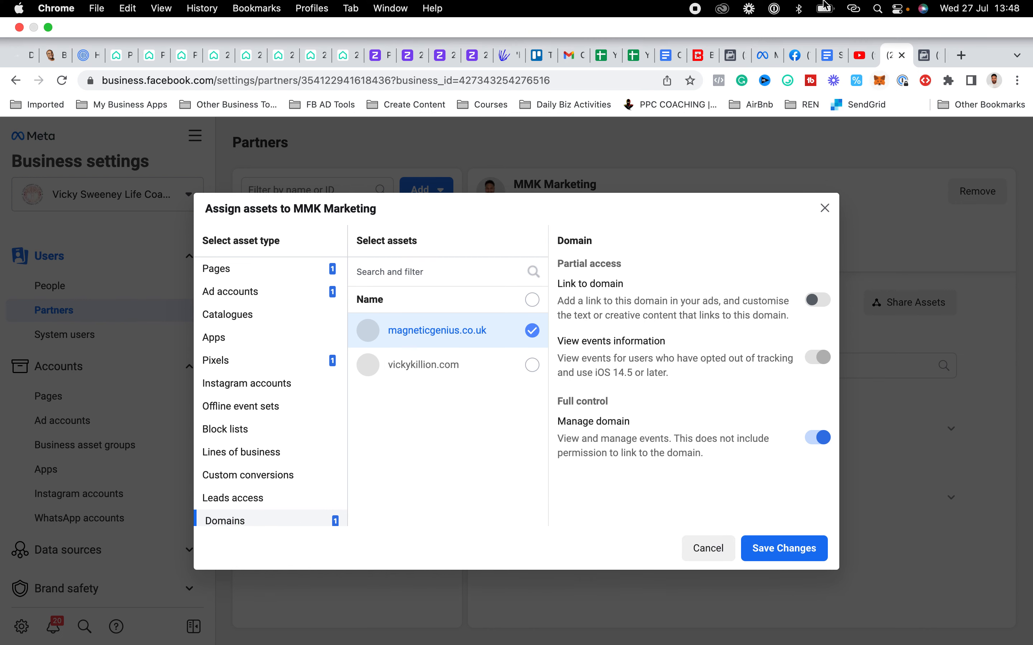
{"action": "mouse_move", "coordinate": [695, 8]}
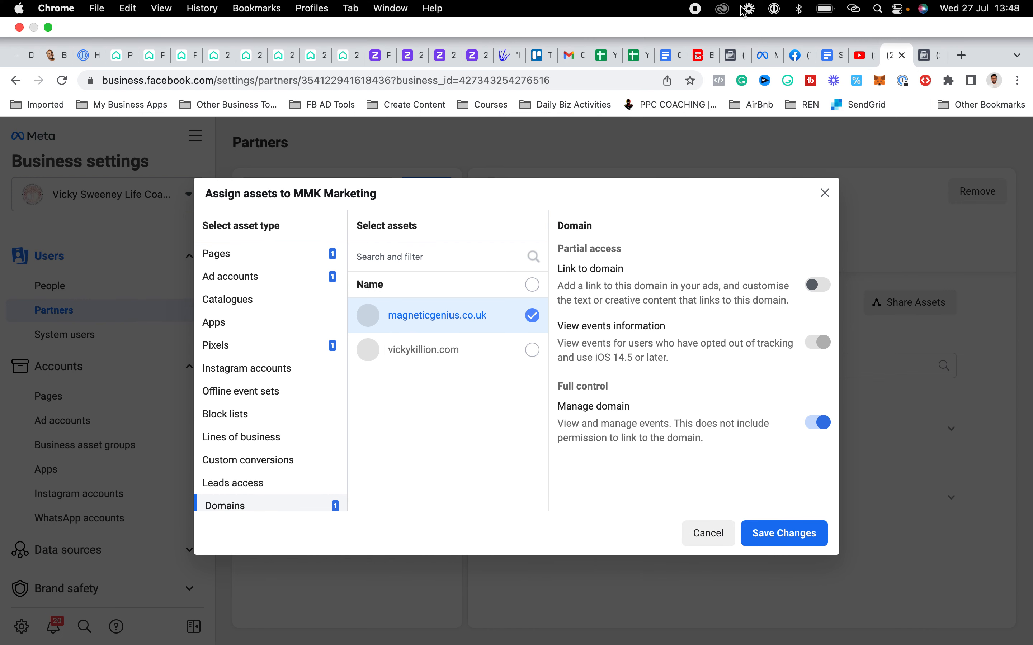